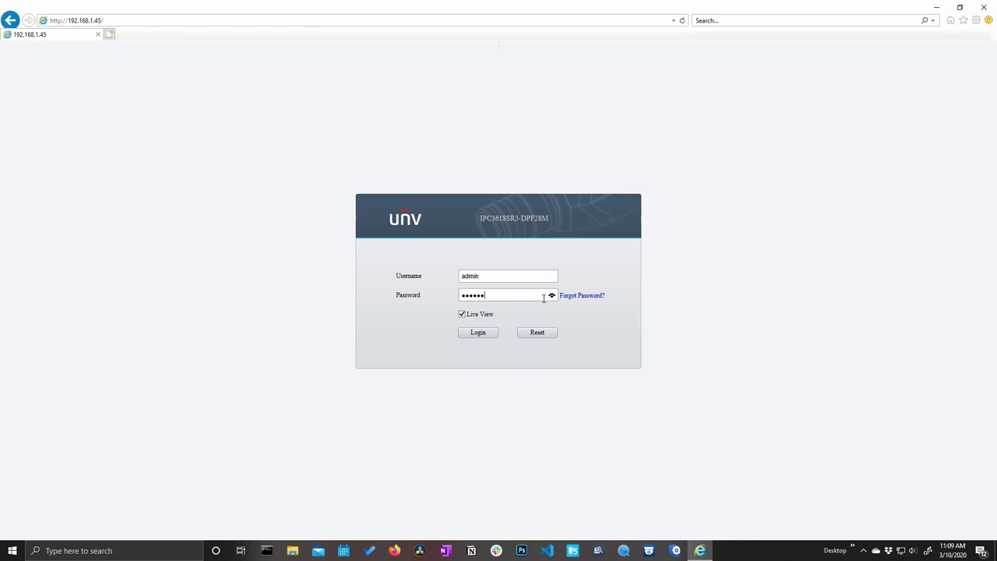
# Log in to the camera as admin and dismiss the change-password warning bar.
pyautogui.click(479, 332)
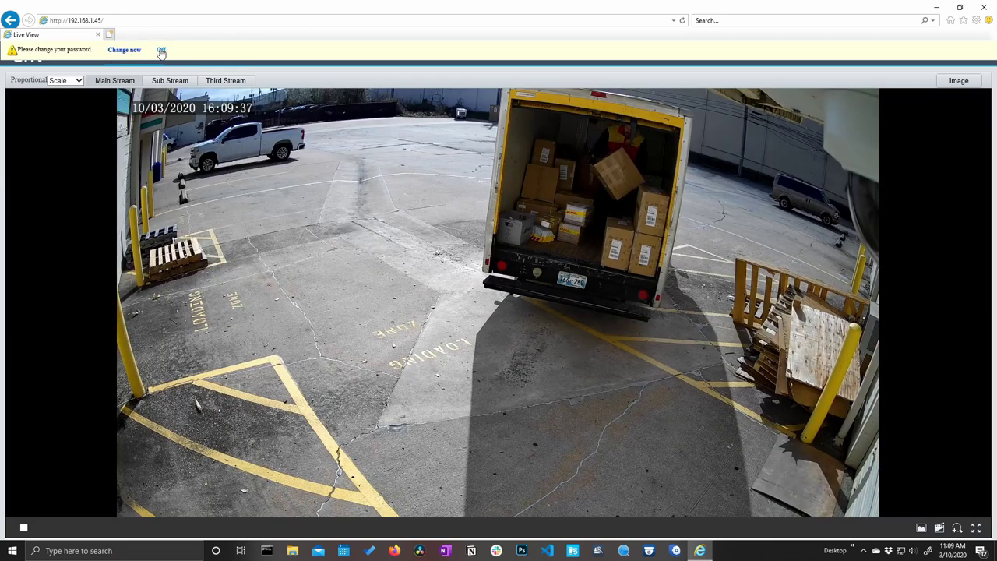
pyautogui.click(161, 51)
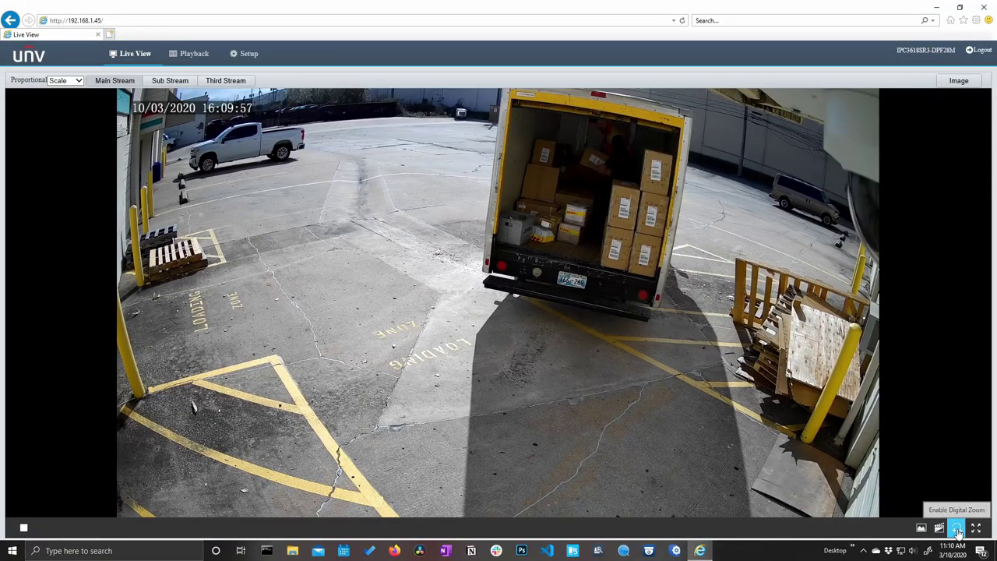
pyautogui.click(958, 532)
pyautogui.moveTo(473, 92); pyautogui.dragTo(779, 289)
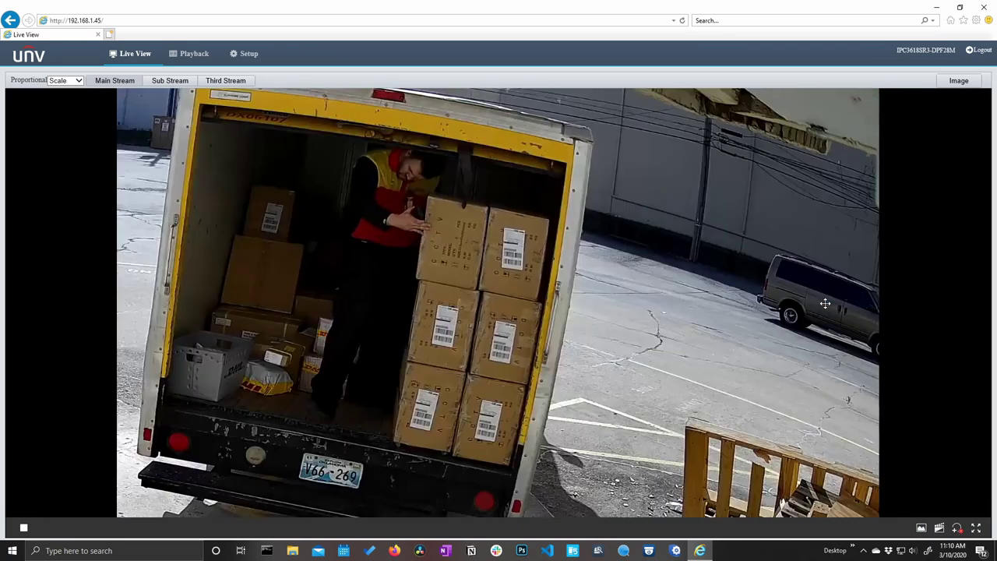
pyautogui.rightClick(840, 455)
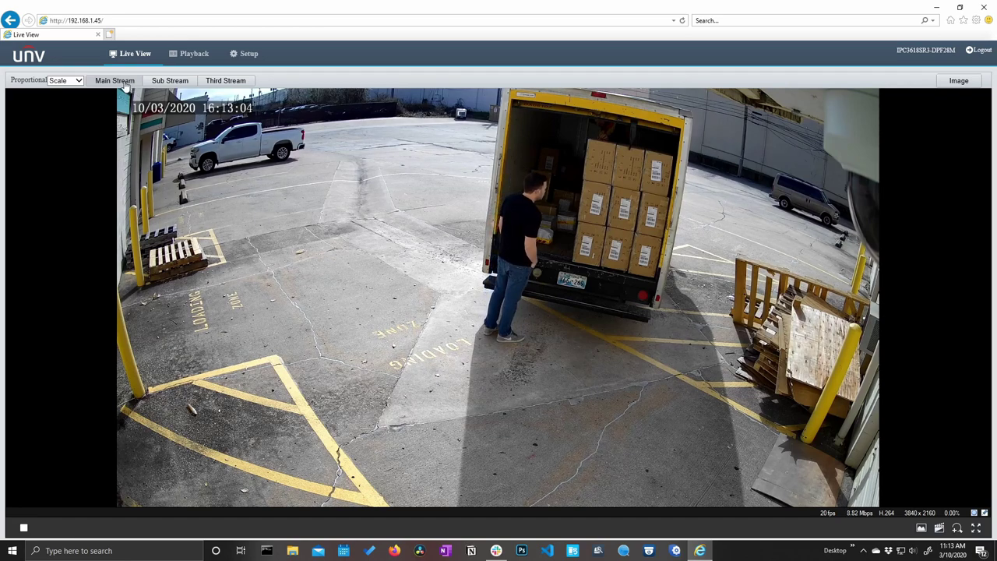
pyautogui.click(78, 80)
pyautogui.click(60, 88)
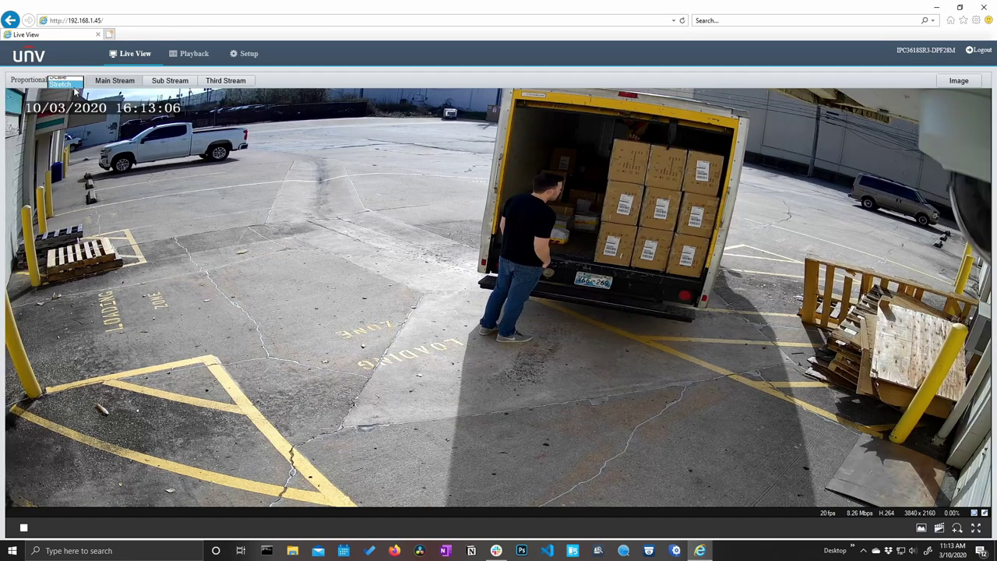
pyautogui.click(75, 80)
pyautogui.click(63, 71)
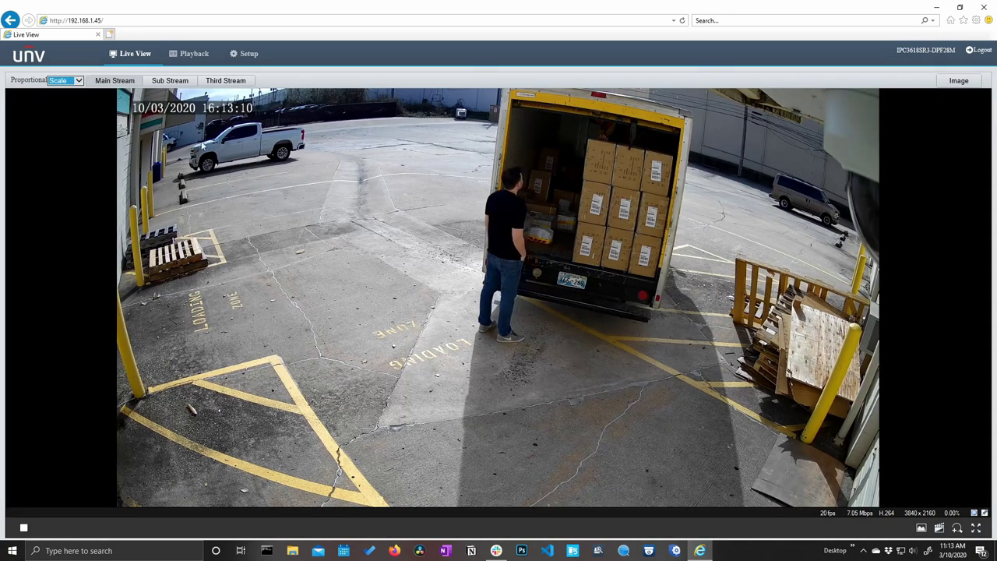
pyautogui.click(84, 81)
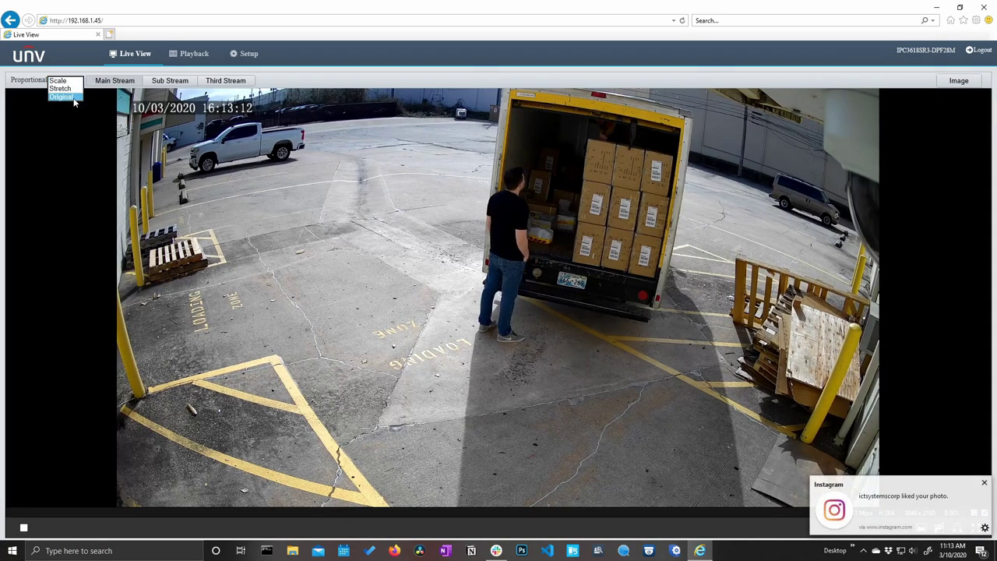
pyautogui.click(81, 81)
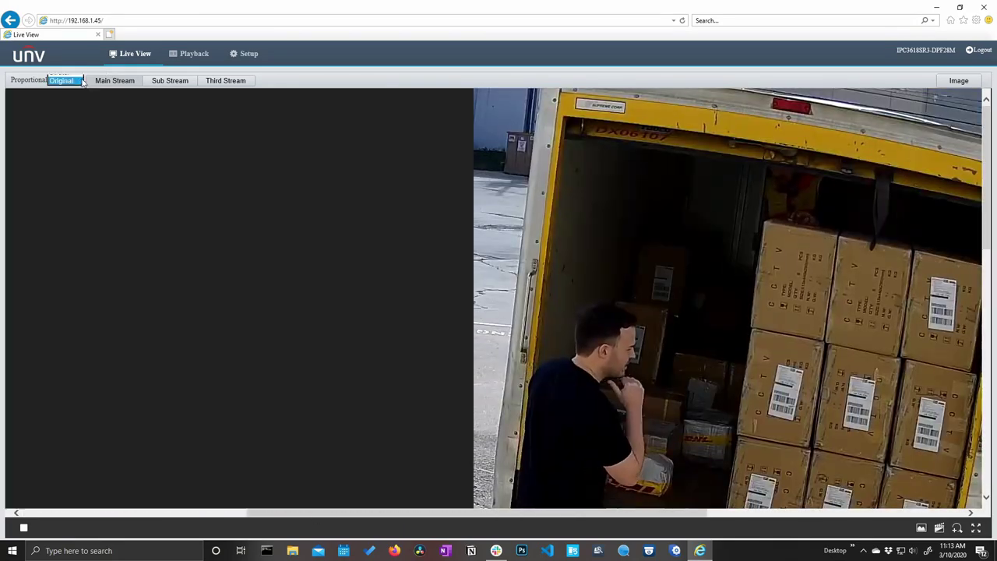
pyautogui.click(66, 81)
pyautogui.click(59, 80)
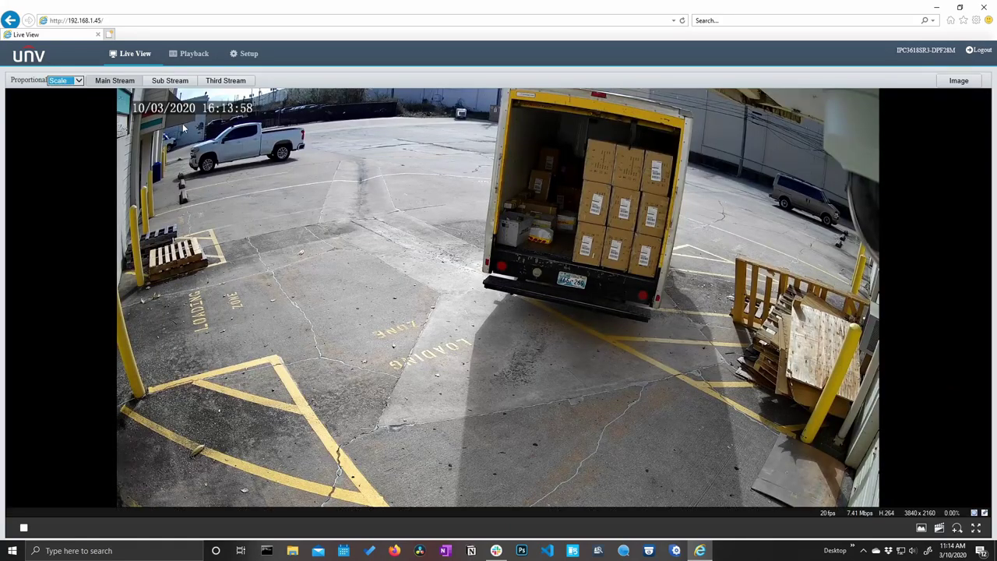
pyautogui.click(156, 81)
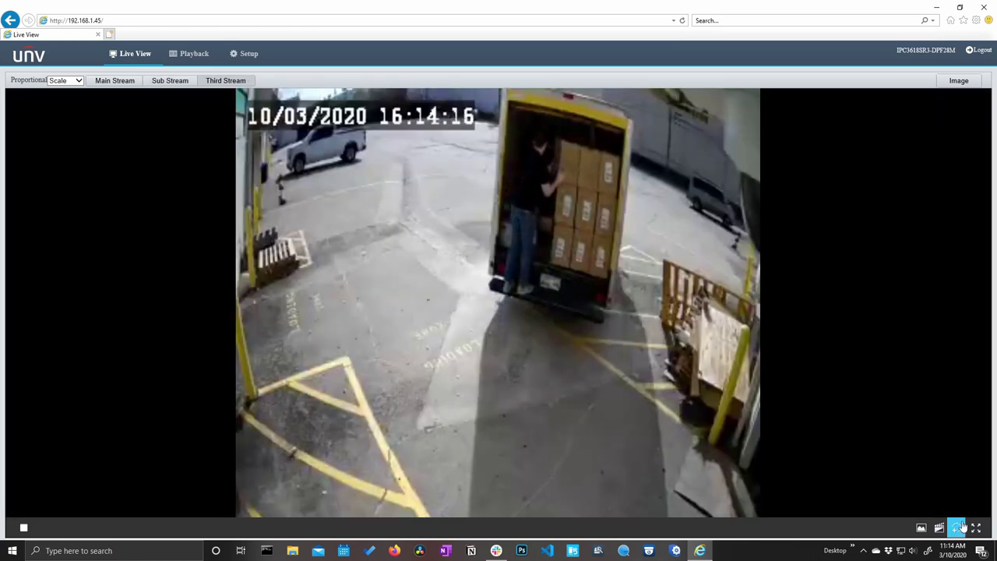
pyautogui.click(959, 527)
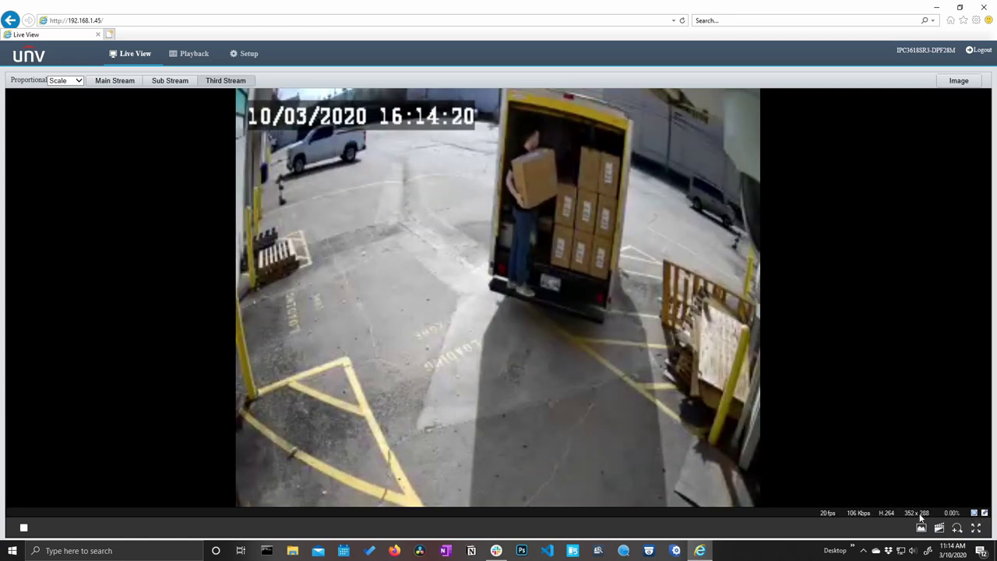
pyautogui.click(114, 81)
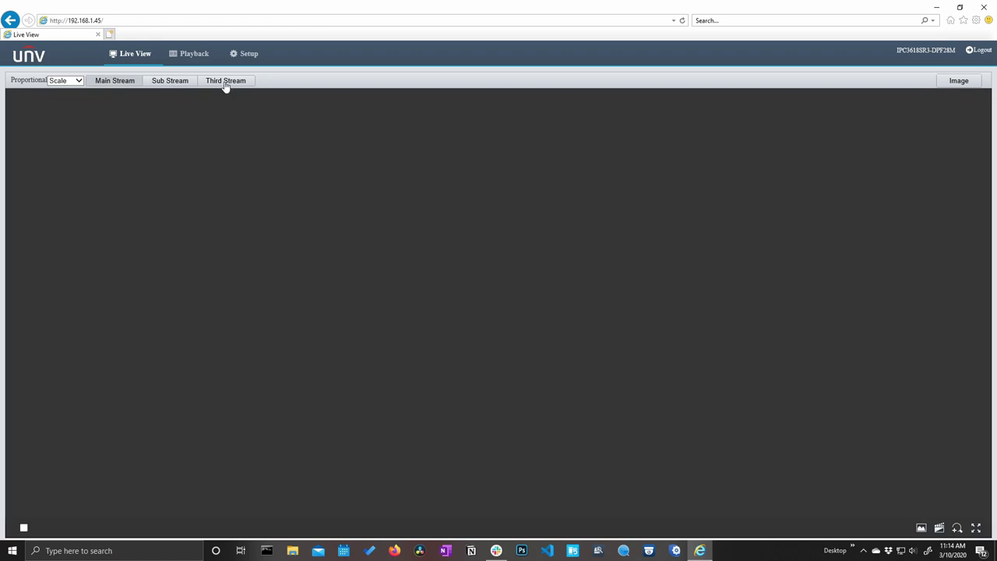
pyautogui.click(128, 86)
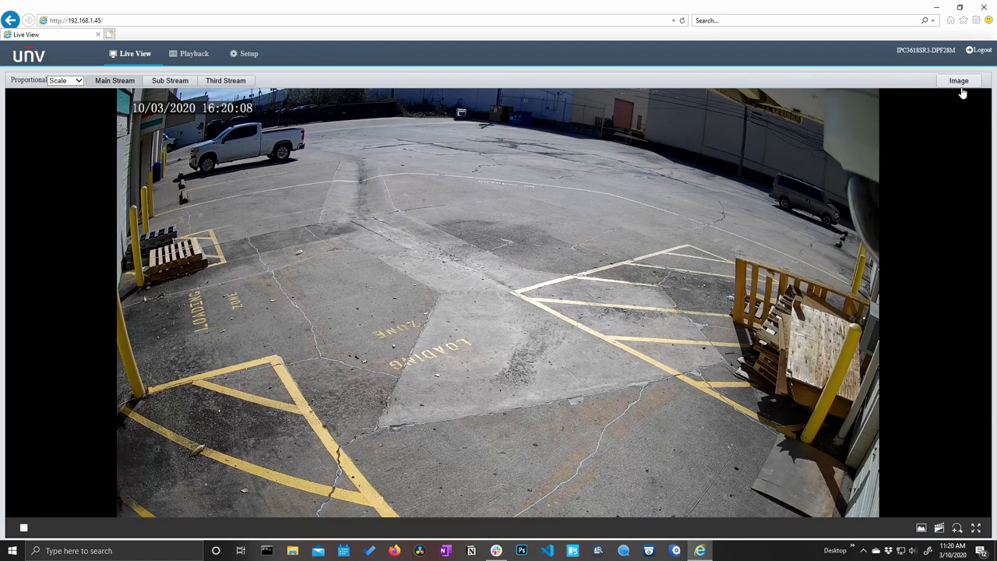
pyautogui.click(960, 81)
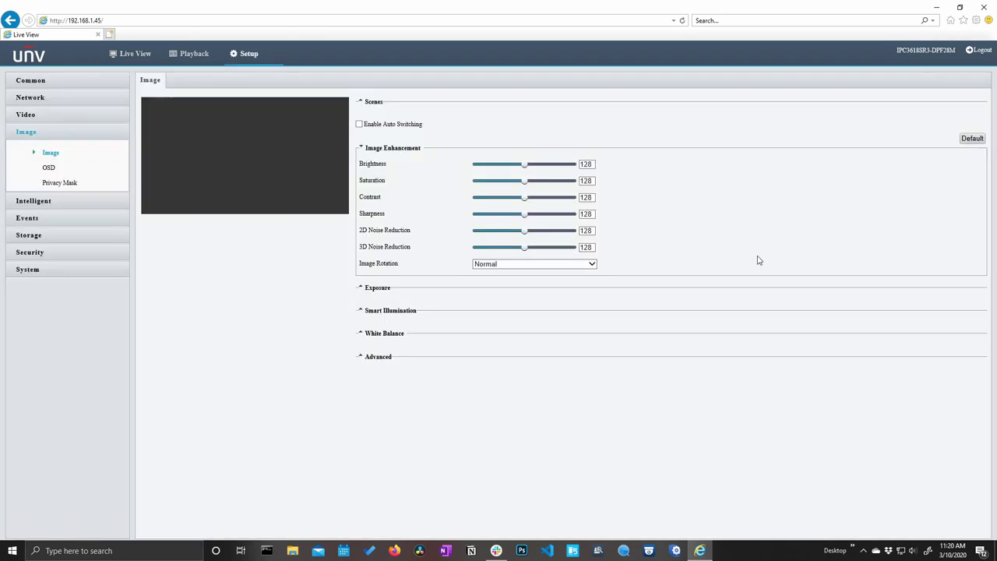
pyautogui.click(131, 53)
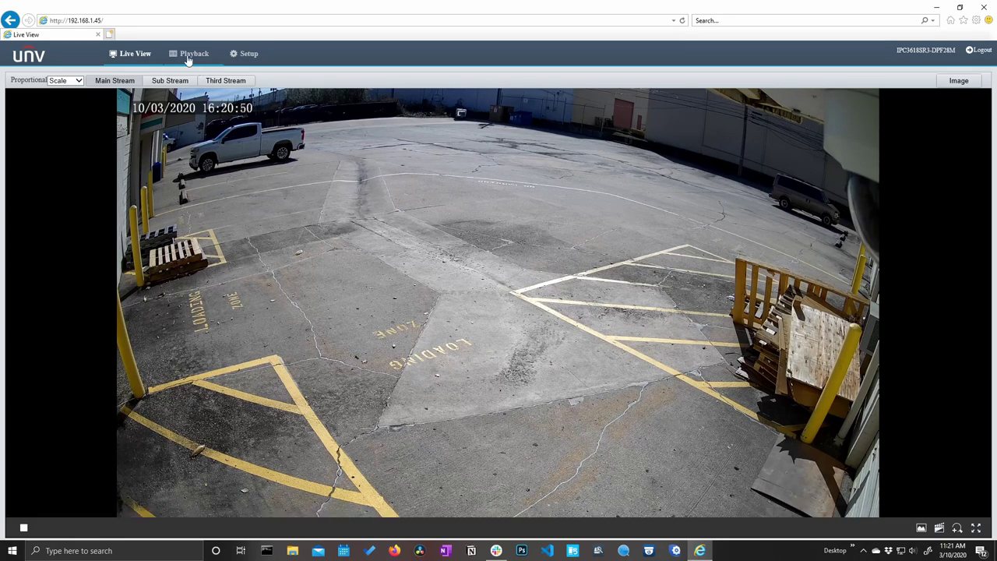
# Open the Playback page to view recordings.
pyautogui.click(191, 55)
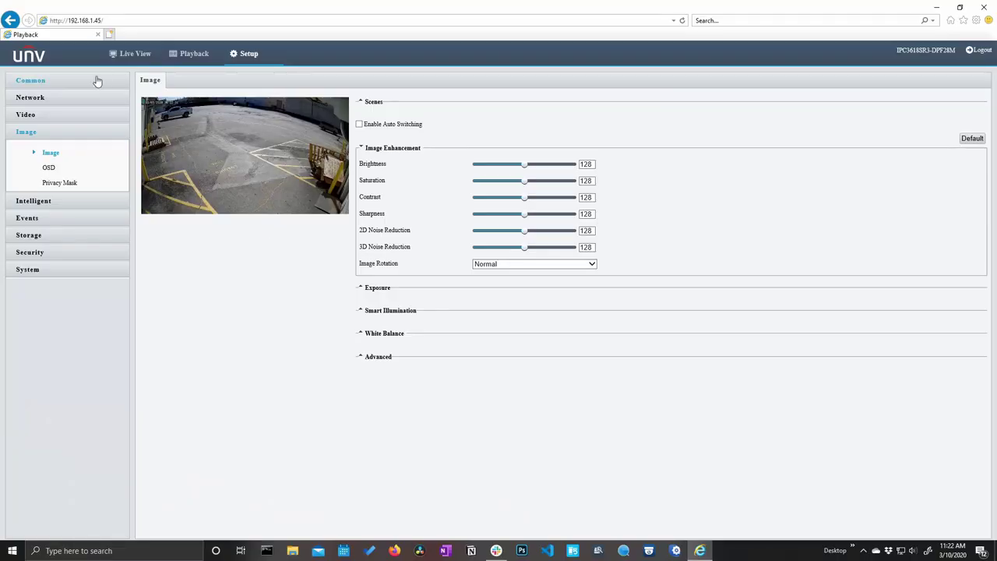
# Review Basic Info, then the Local Parameters page and its Untriggered Target options.
pyautogui.click(97, 81)
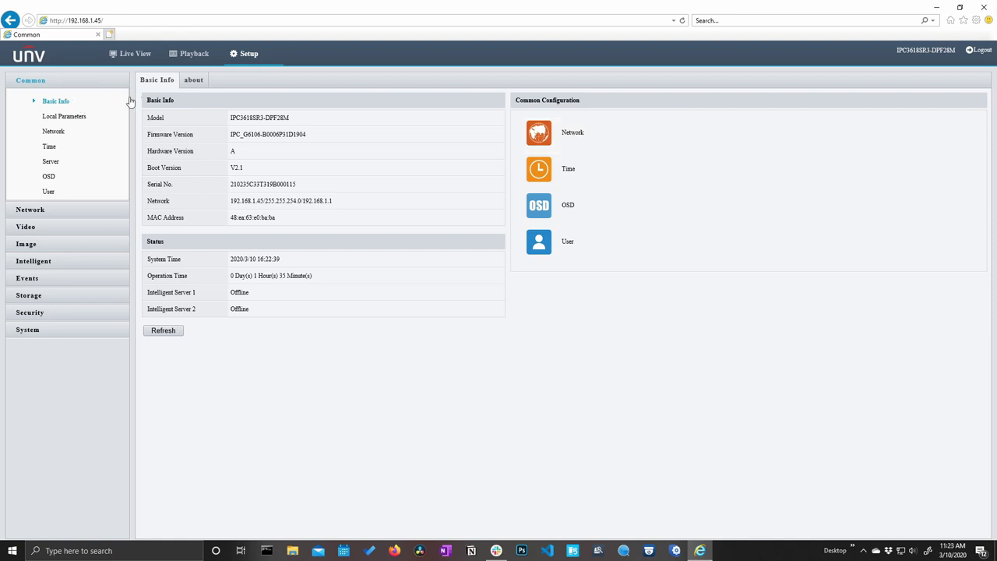
pyautogui.click(81, 122)
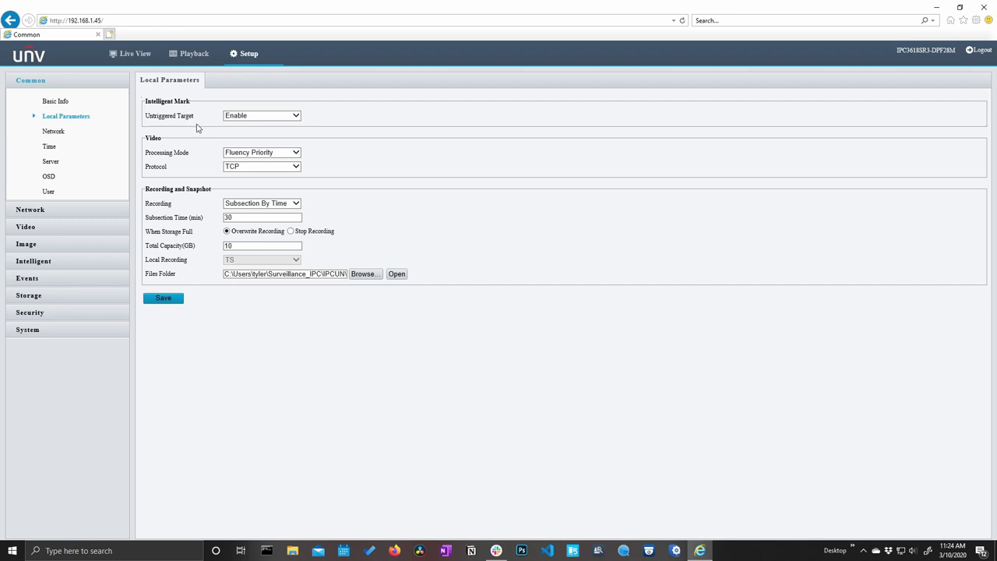
pyautogui.click(249, 118)
# Keep Untriggered Target set to Enable.
pyautogui.click(250, 117)
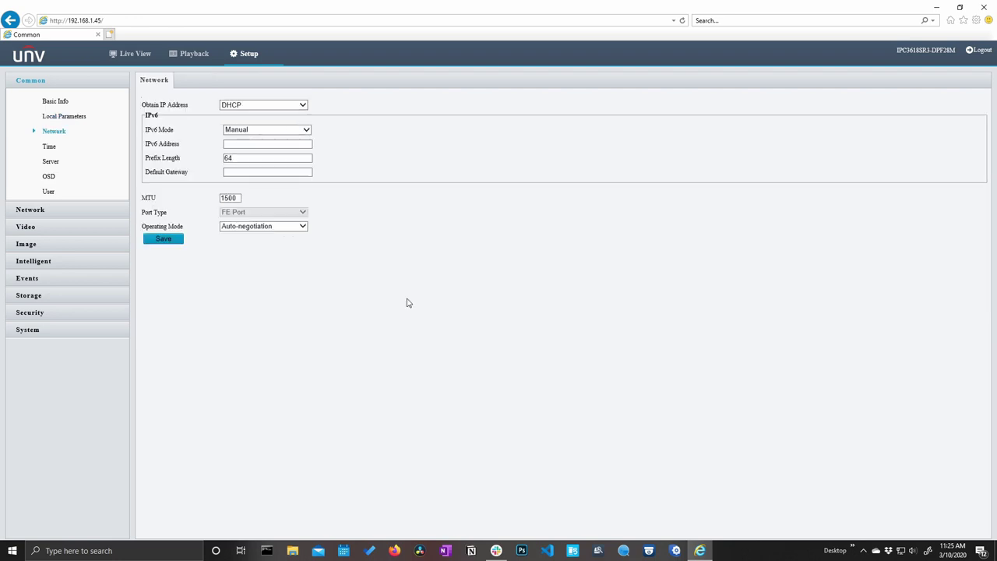
# Switch IP addressing to Static with IP address 192.168.1.45, then go to Time settings.
pyautogui.click(261, 105)
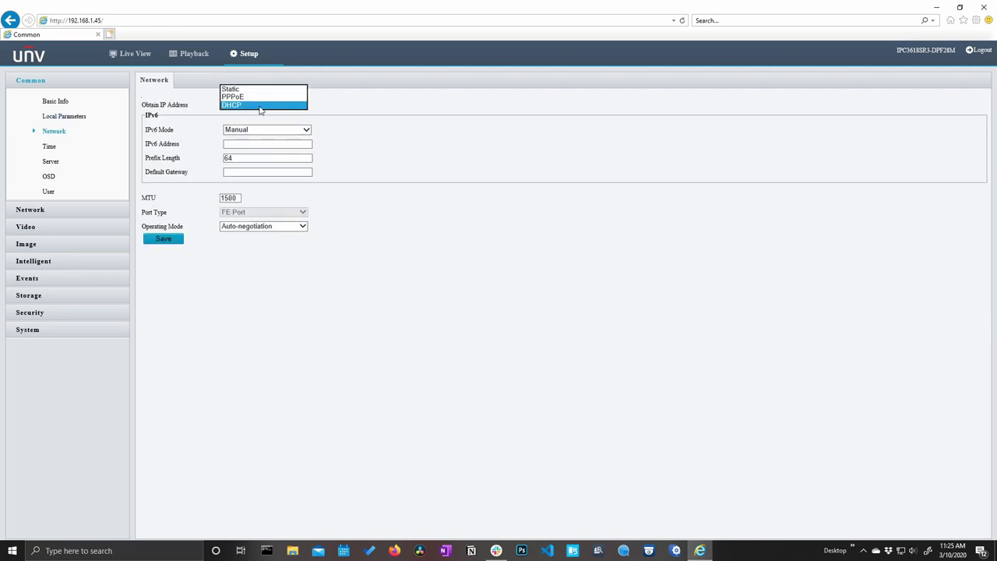
pyautogui.click(251, 89)
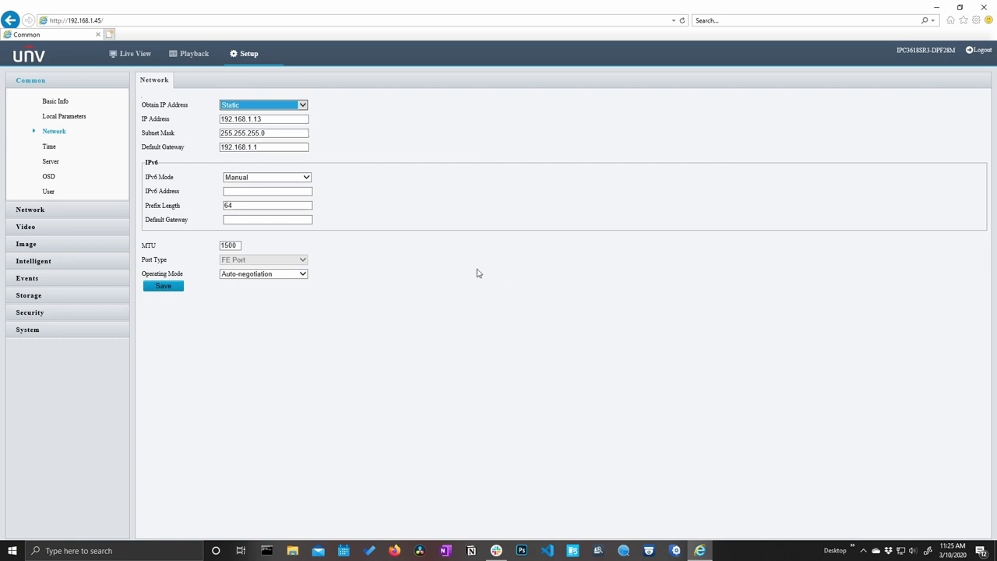
pyautogui.click(295, 120)
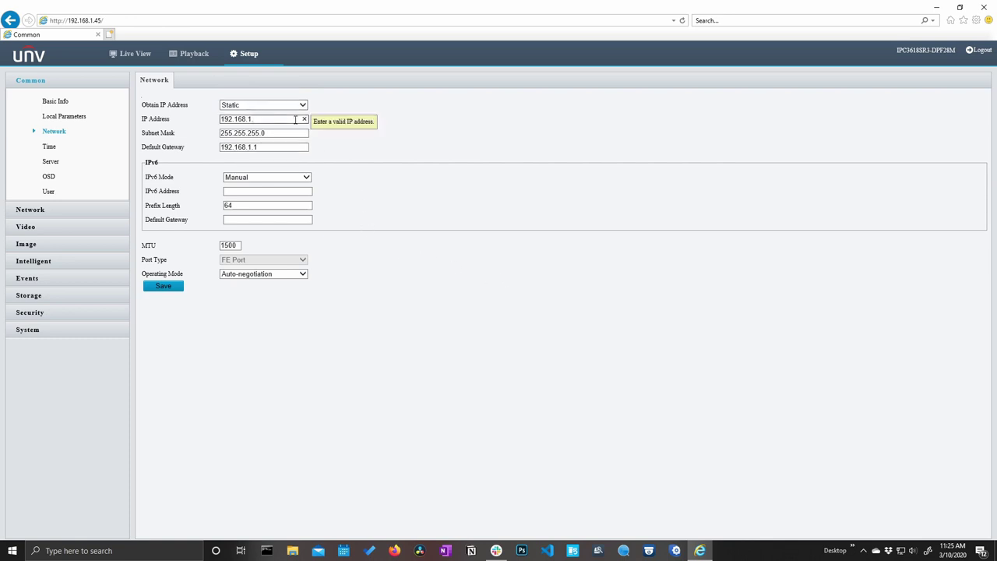
pyautogui.click(65, 150)
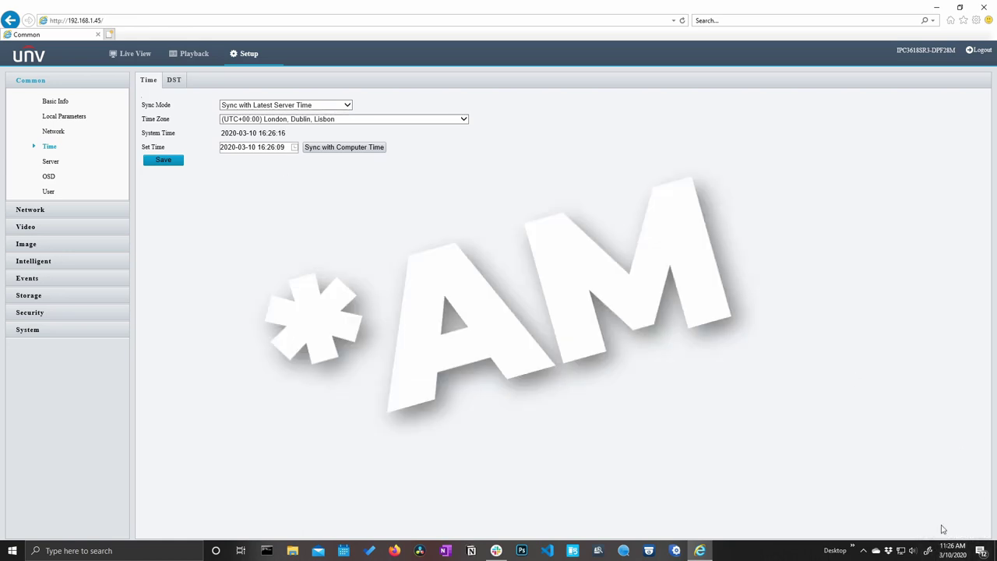
# Set the time zone to (UTC-06:00) Central Standard Time and sync with computer time.
pyautogui.click(290, 121)
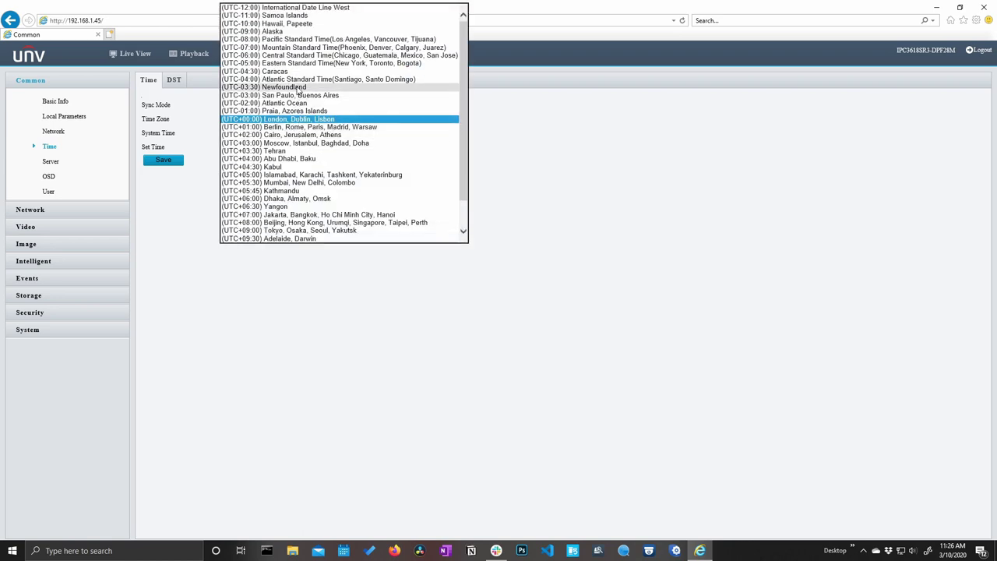
pyautogui.click(307, 55)
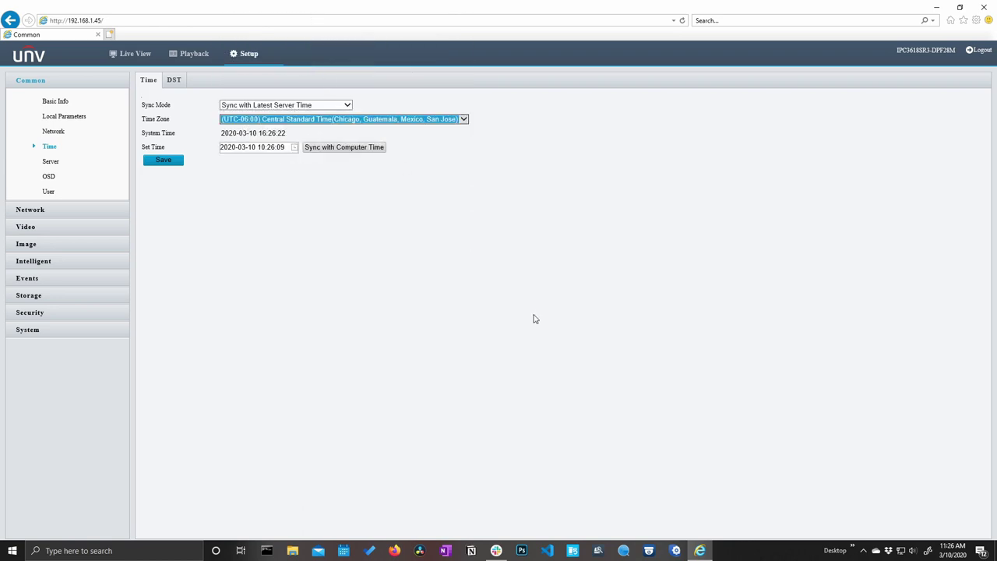
pyautogui.click(346, 151)
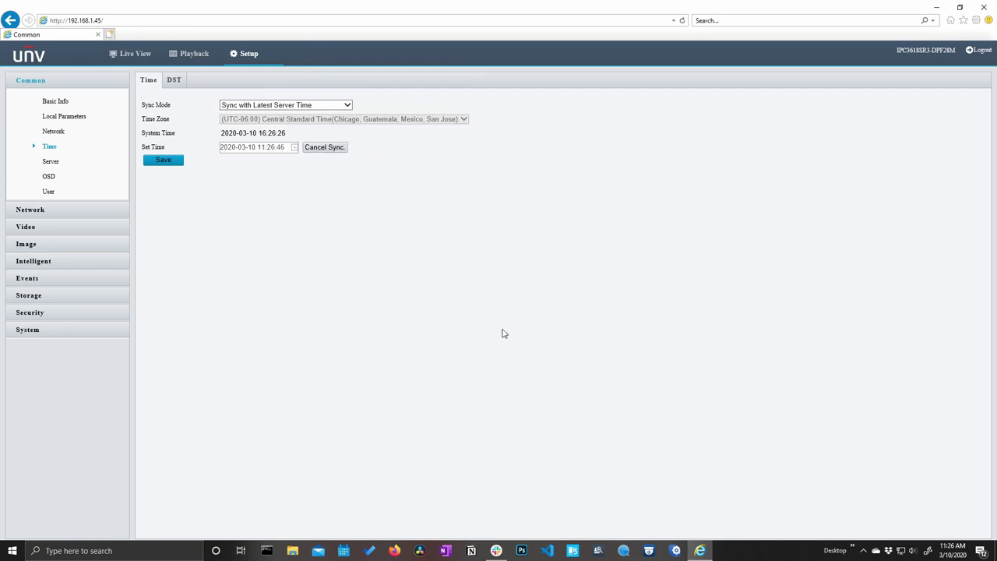
pyautogui.click(73, 163)
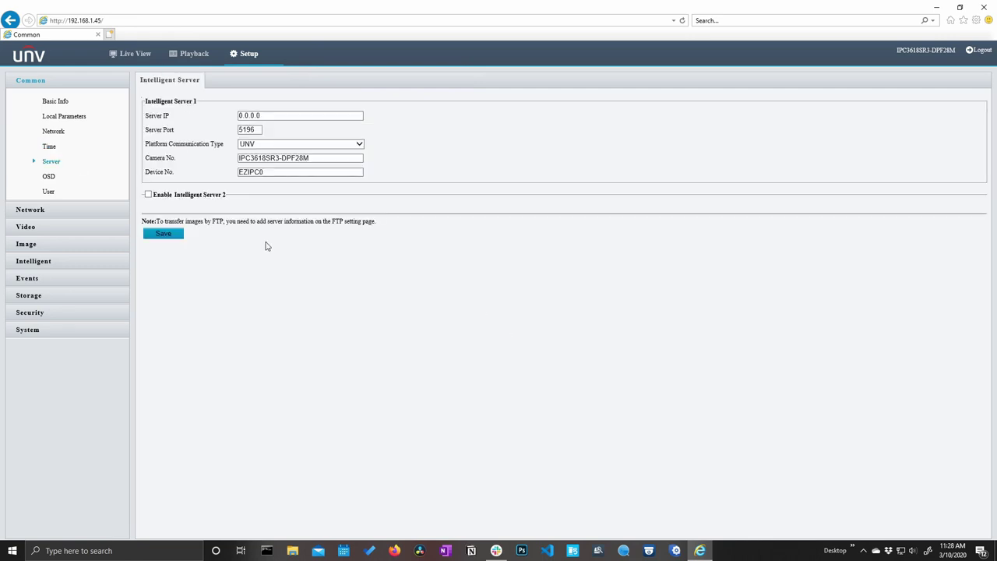
# Open the OSD overlay settings under Common.
pyautogui.click(49, 179)
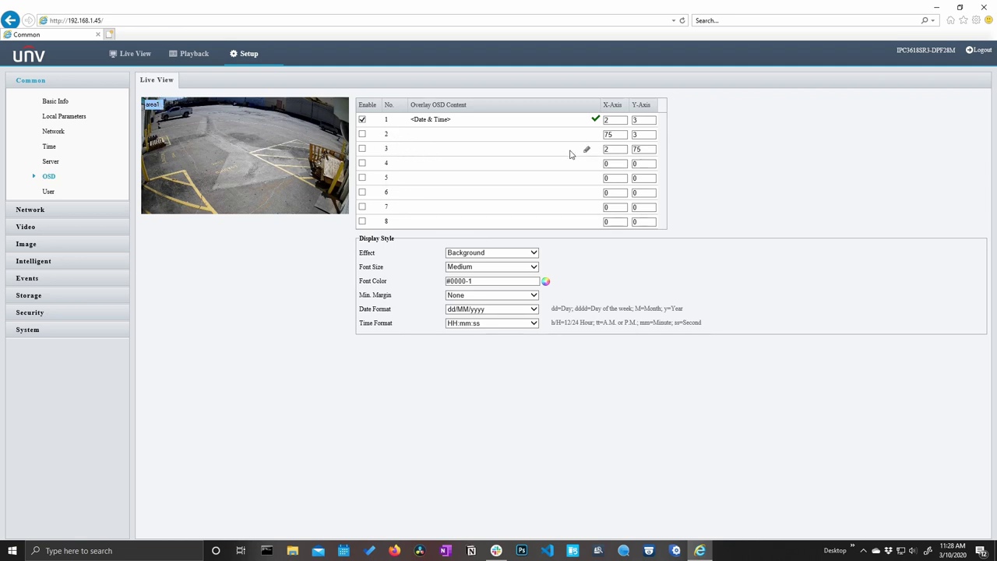
# Enable overlays 2 and 3 as custom text, overlay 3 reading 'Back Parking Lot'; move overlay 2 lower-left.
pyautogui.click(362, 134)
pyautogui.click(585, 134)
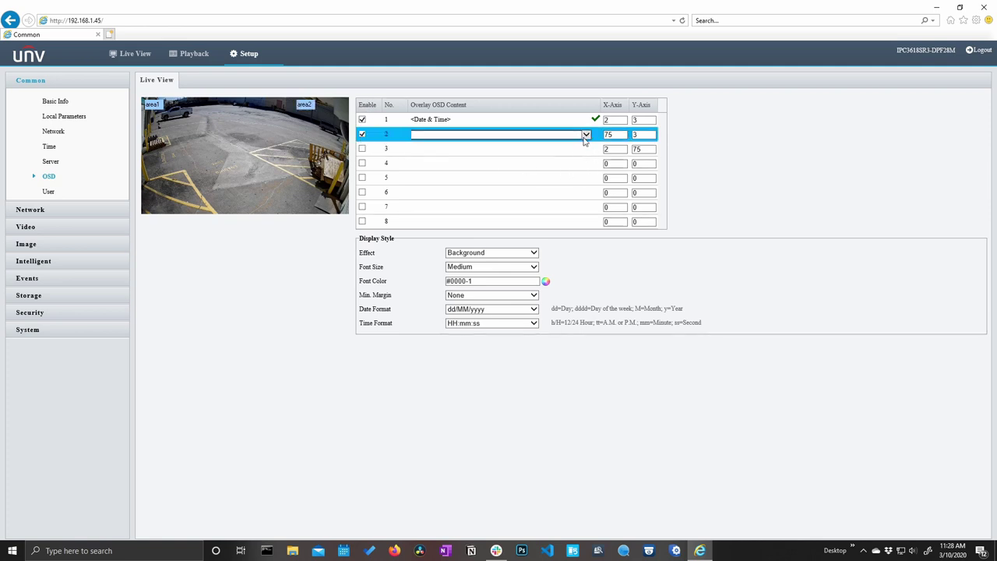
pyautogui.click(585, 134)
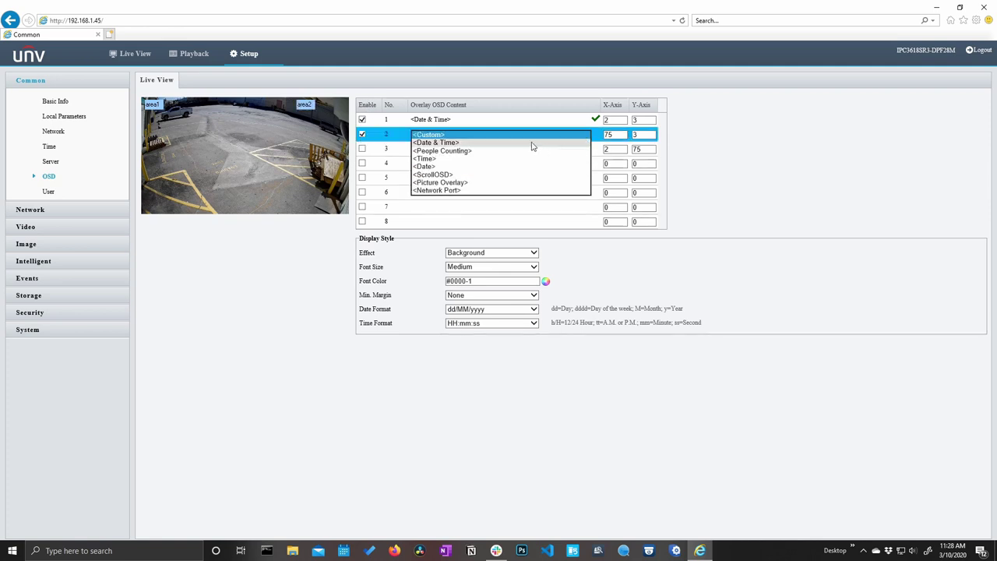
pyautogui.click(446, 135)
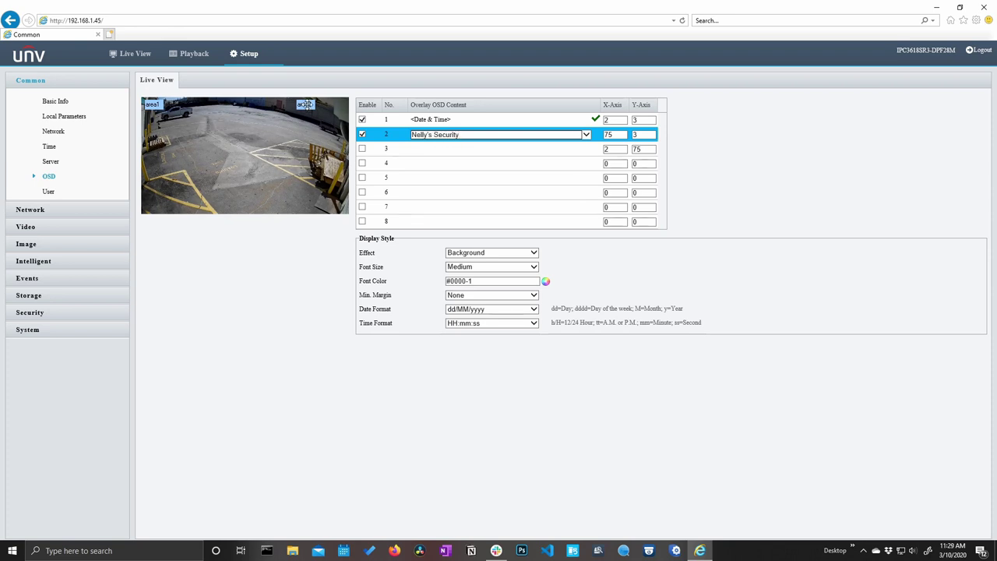
pyautogui.moveTo(305, 106); pyautogui.dragTo(155, 203)
pyautogui.click(586, 149)
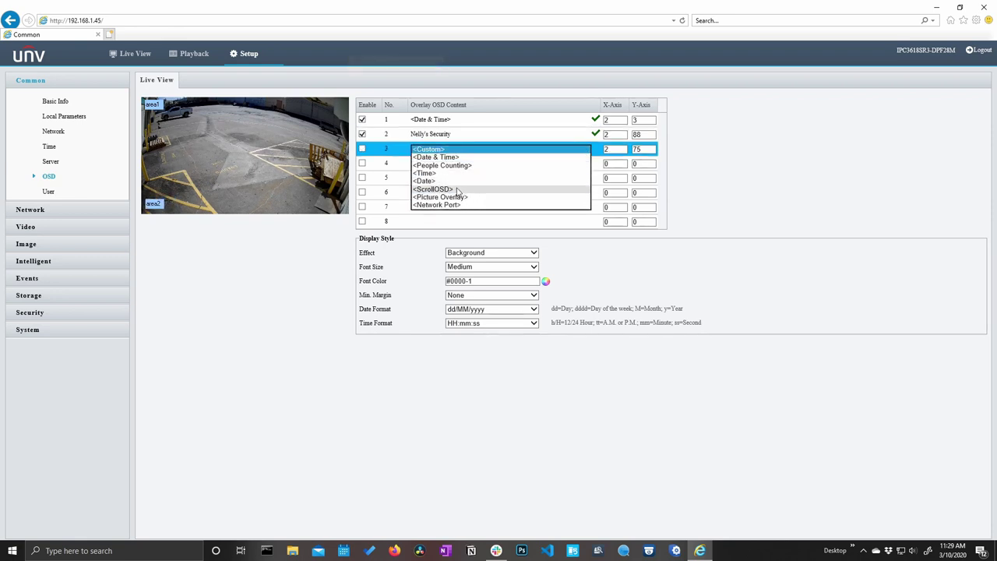
pyautogui.click(429, 158)
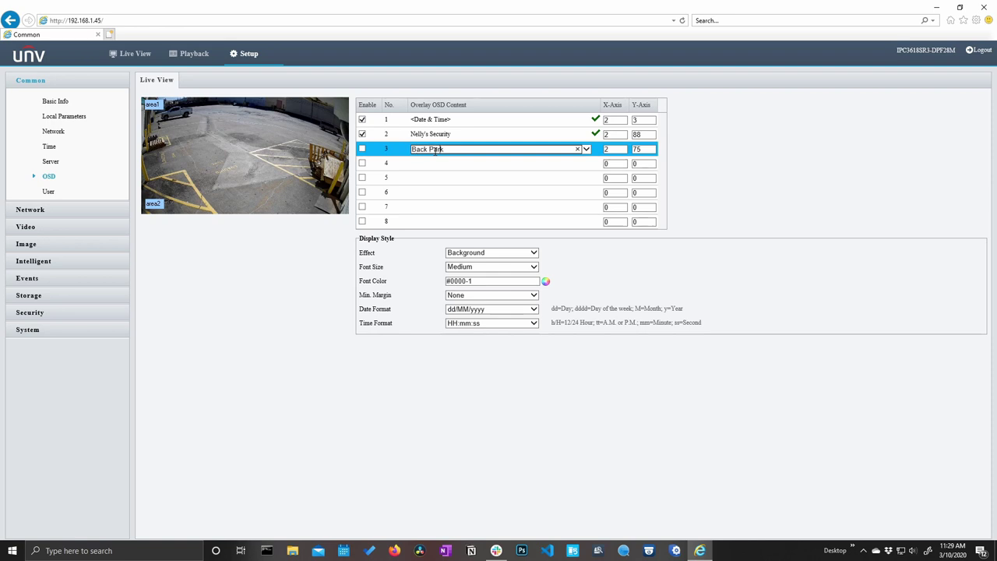
pyautogui.press('Return')
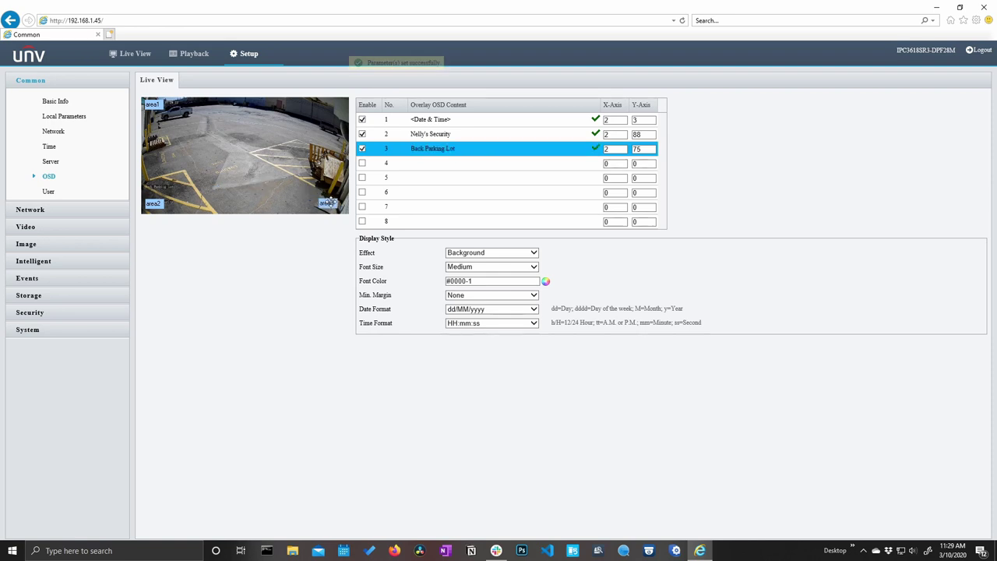
# Make overlay 4 a scrolling text 'This is a video demonstrating the features on the Uniview fix', placed lower-left.
pyautogui.click(514, 163)
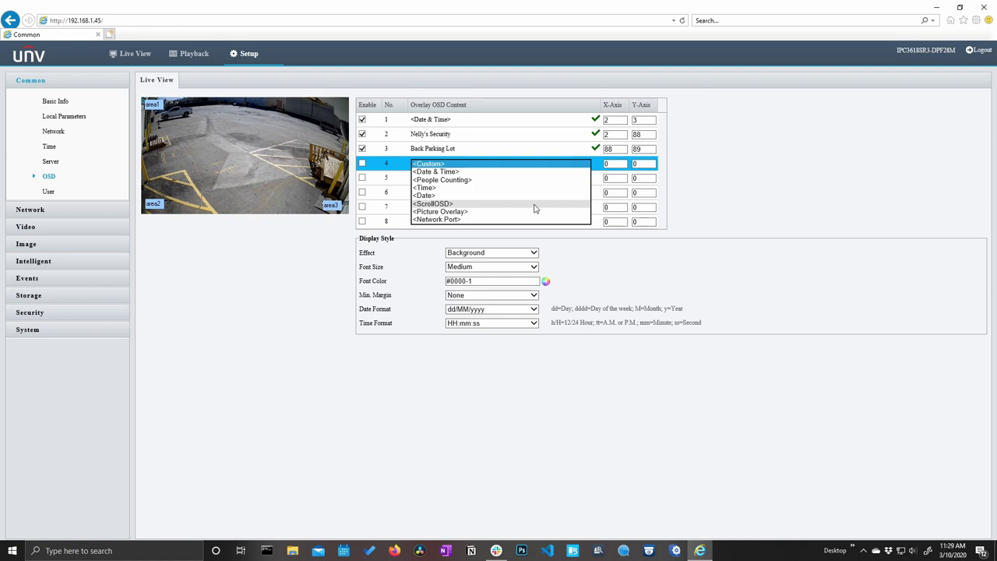
pyautogui.click(536, 204)
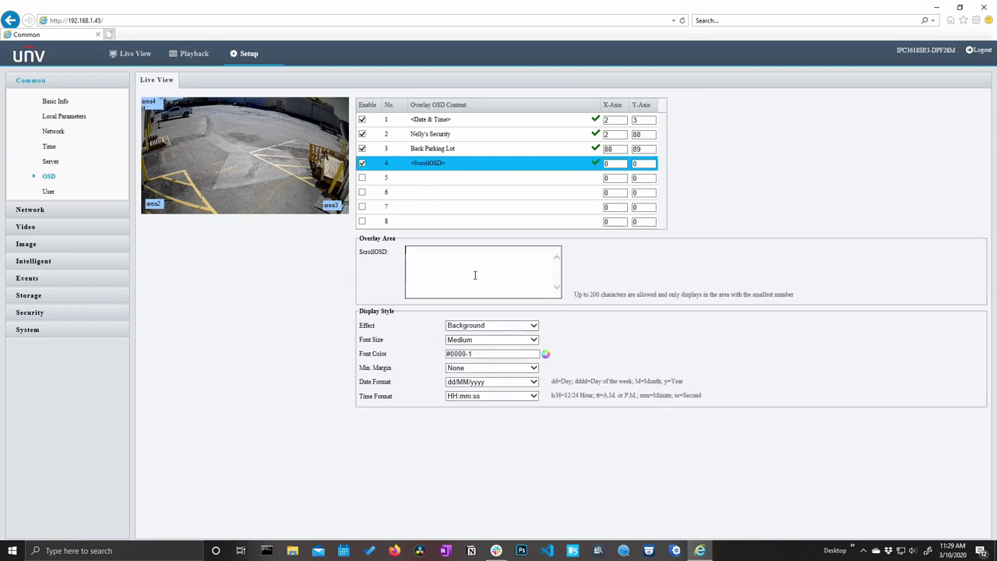
pyautogui.write('This is a video demonstrating the features on t')
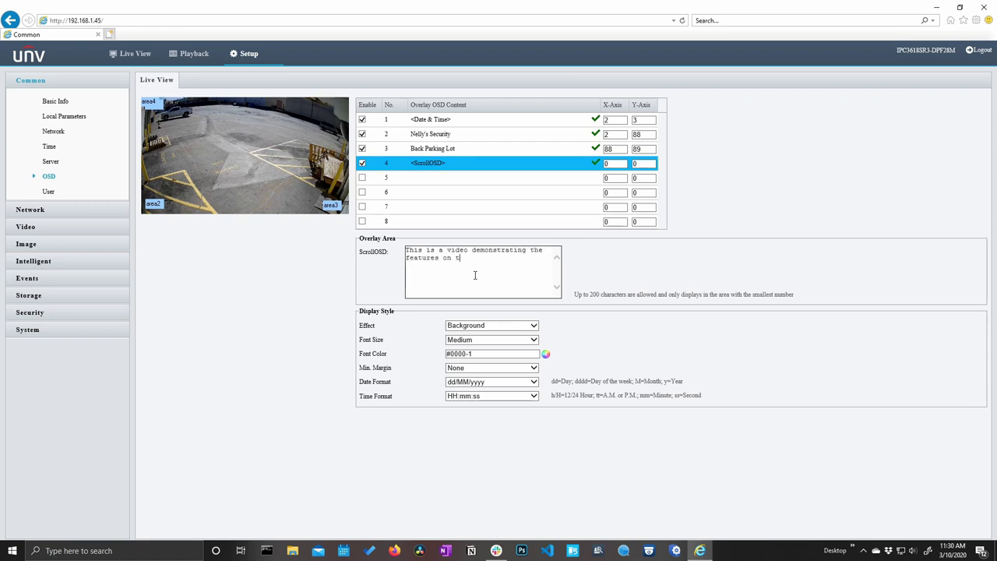
pyautogui.write('he Uniview fixed lens cameras.')
pyautogui.moveTo(148, 101); pyautogui.dragTo(157, 189)
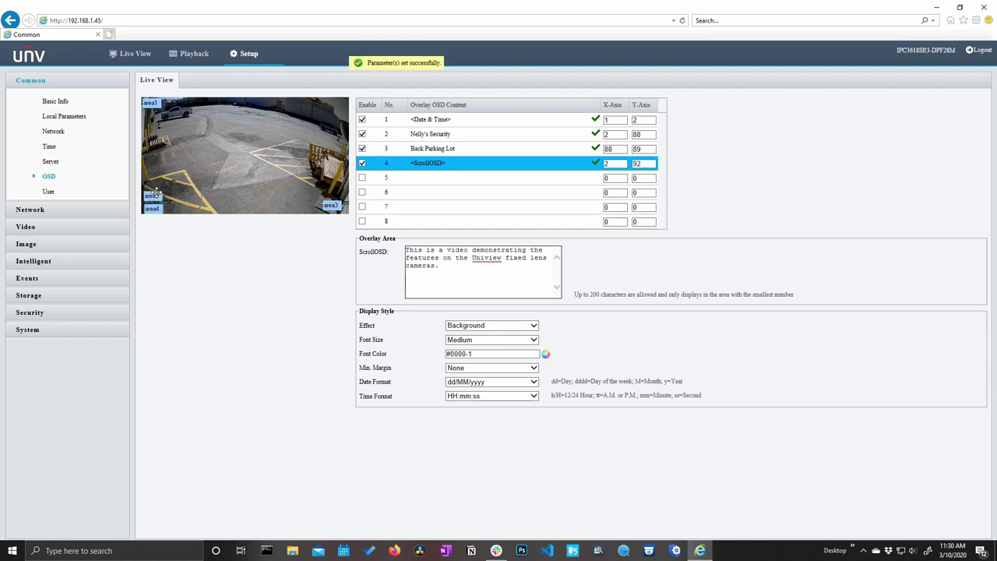
# Try picture and people-counting content for overlay 5, then clear it.
pyautogui.click(588, 180)
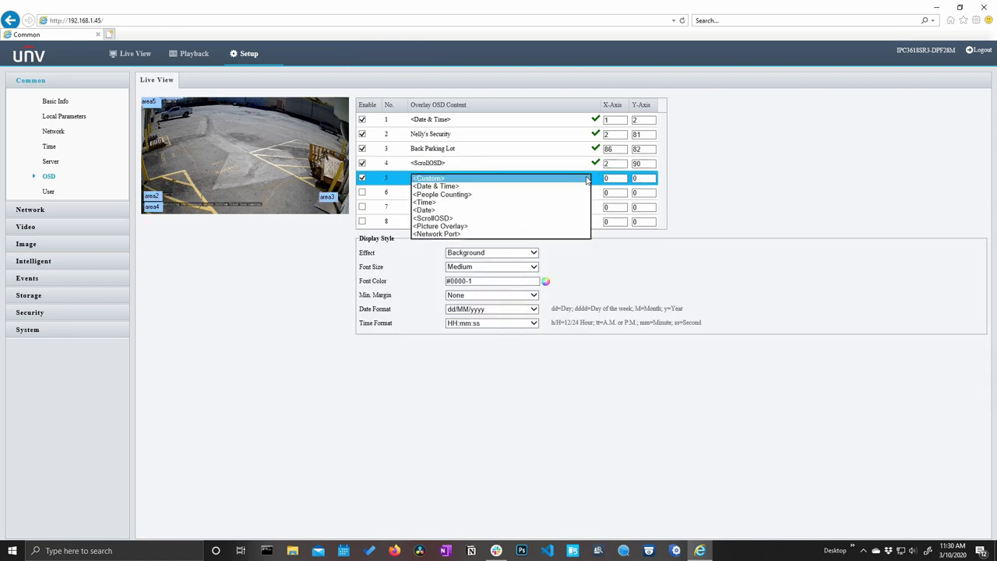
pyautogui.click(512, 230)
pyautogui.click(468, 177)
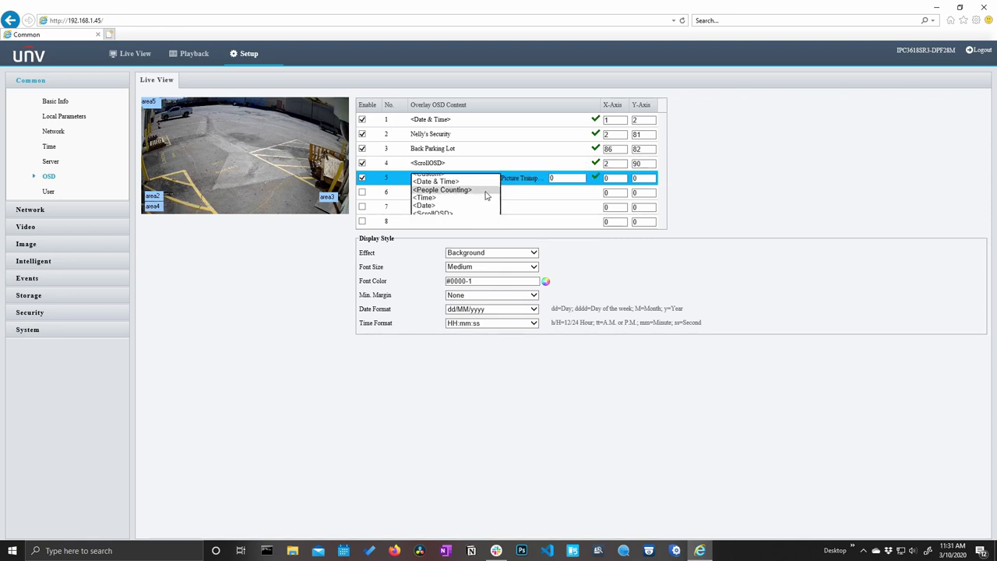
pyautogui.click(485, 195)
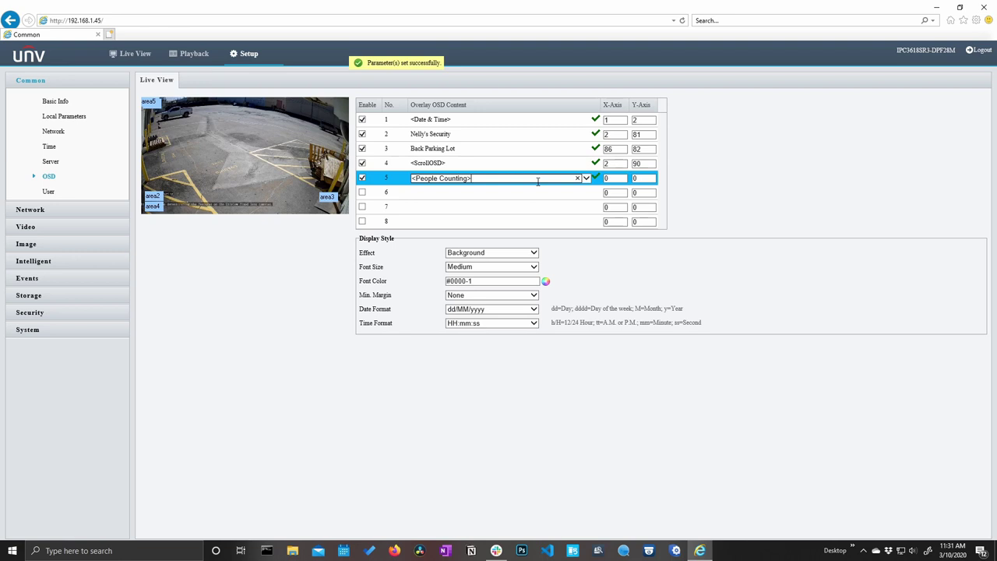
pyautogui.click(577, 178)
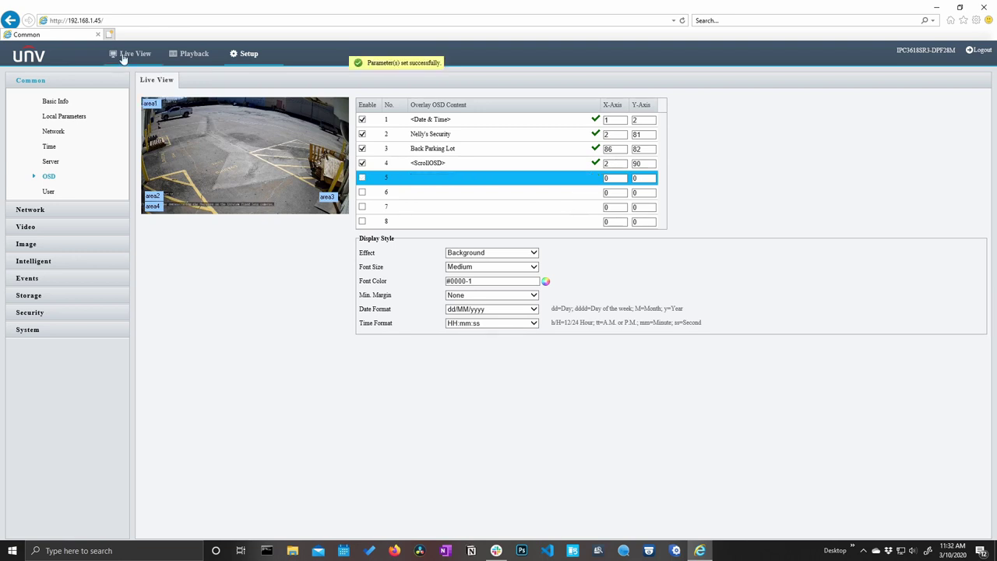
pyautogui.click(124, 54)
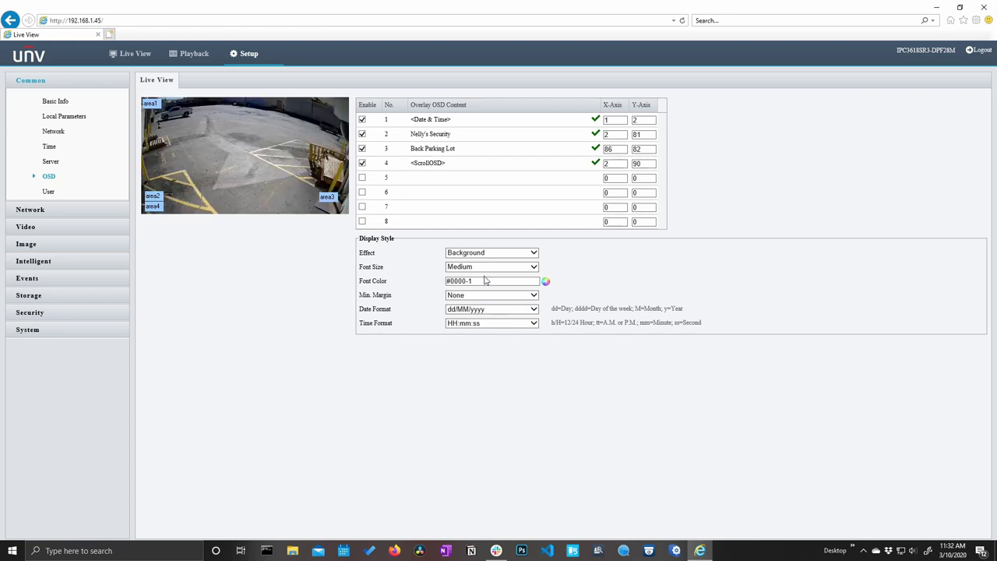
# Try the Stroke text effect, then set the overlay effect back to Background.
pyautogui.click(466, 259)
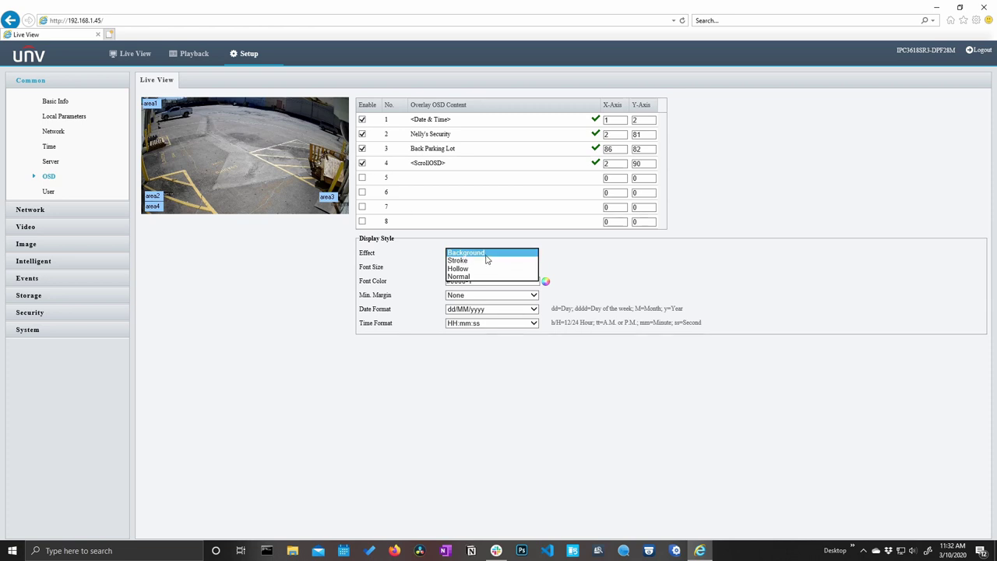
pyautogui.click(485, 260)
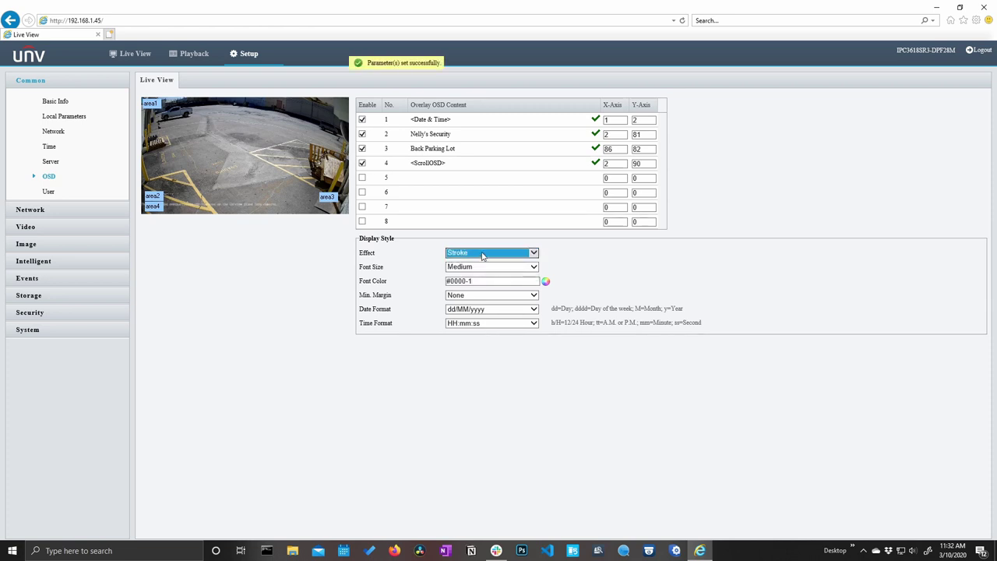
pyautogui.click(482, 255)
pyautogui.click(478, 229)
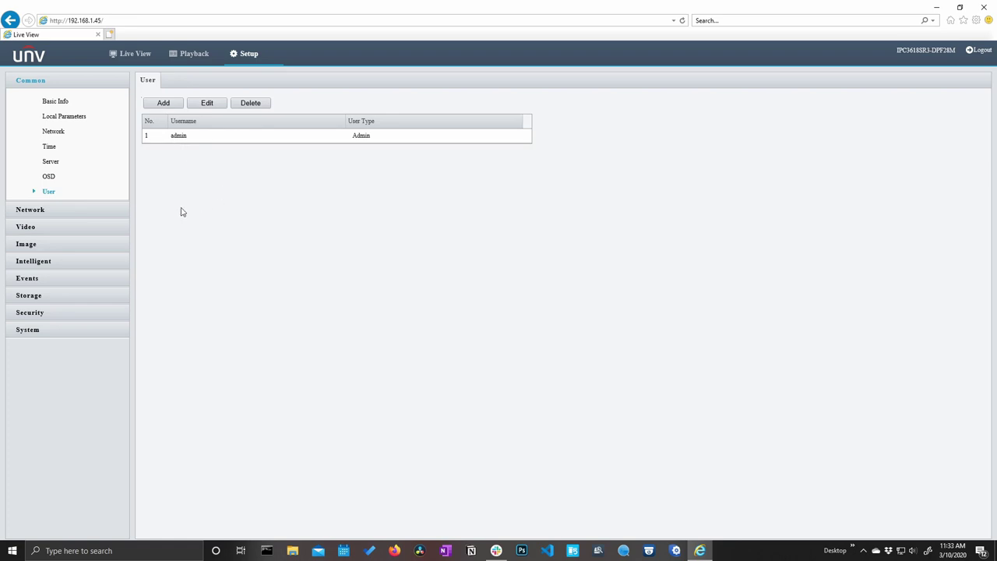
# Look through the Network and EZCloud settings, then go to the Video stream settings.
pyautogui.click(65, 210)
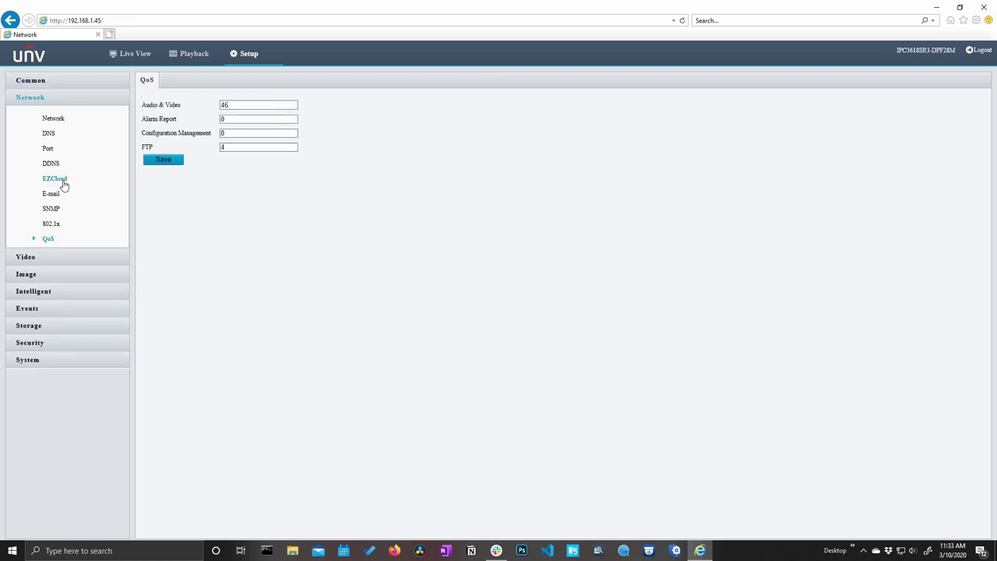
pyautogui.click(63, 181)
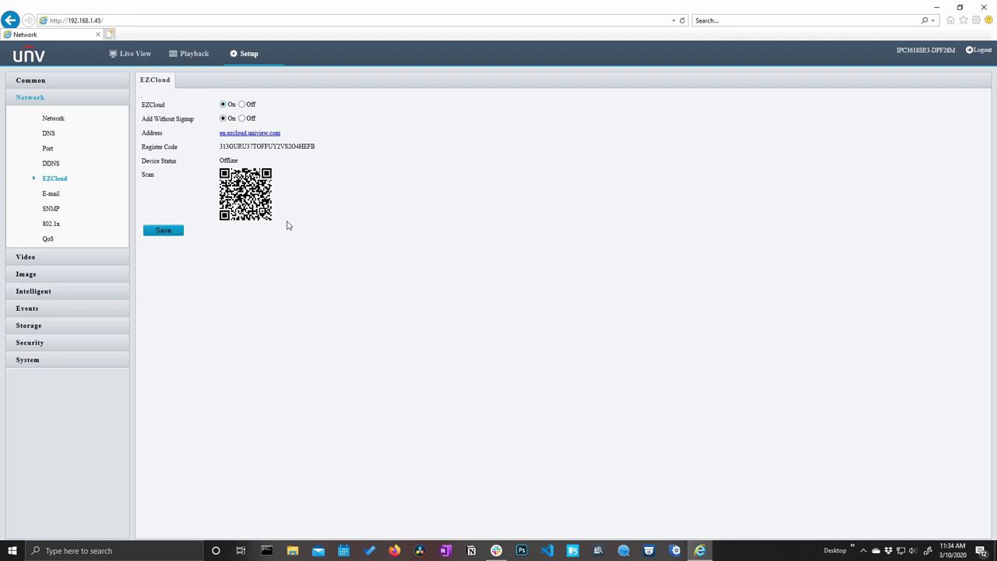
pyautogui.click(25, 256)
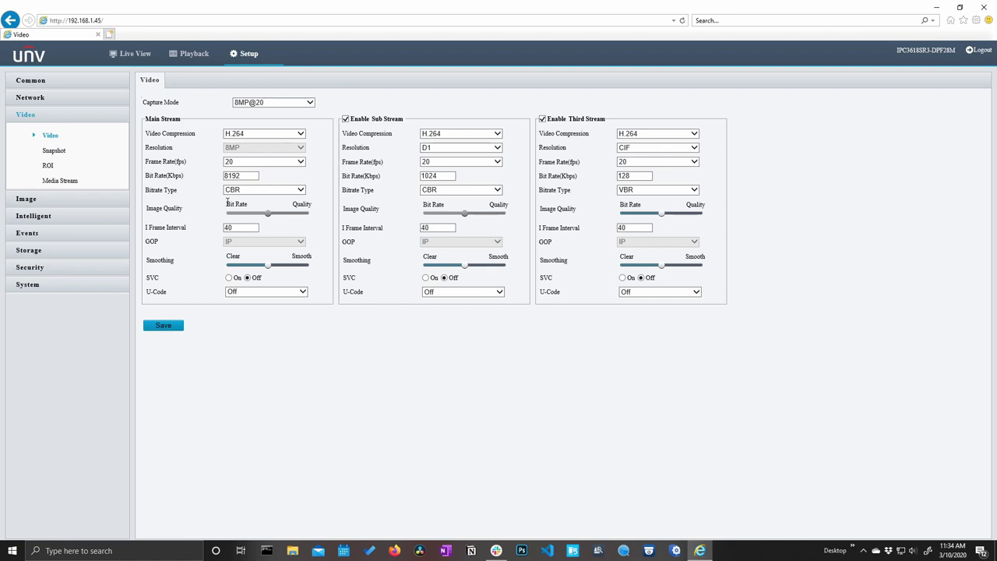
# Encode the main stream with H.265 at 20 fps and turn off the third stream.
pyautogui.click(244, 134)
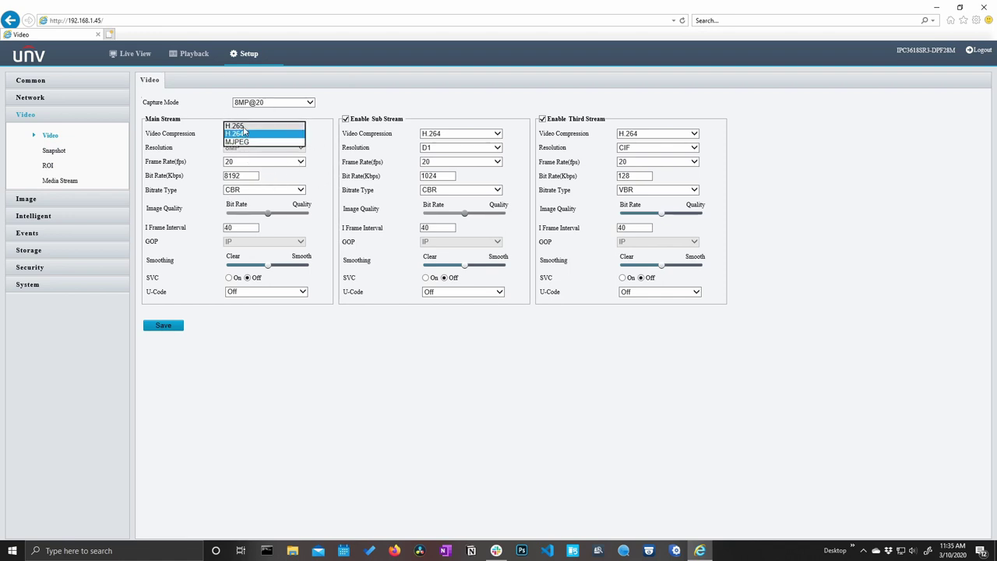
pyautogui.click(236, 126)
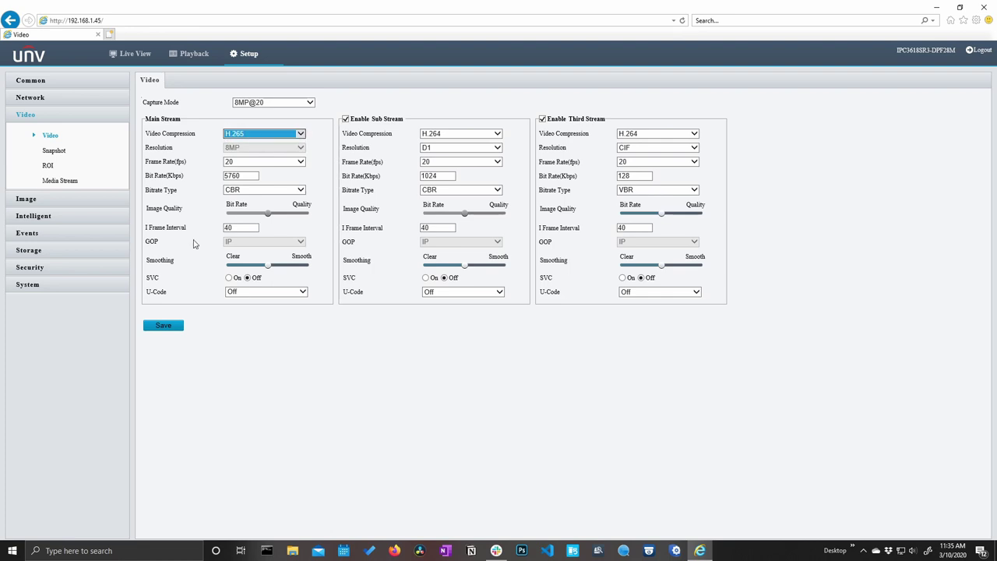
pyautogui.click(266, 162)
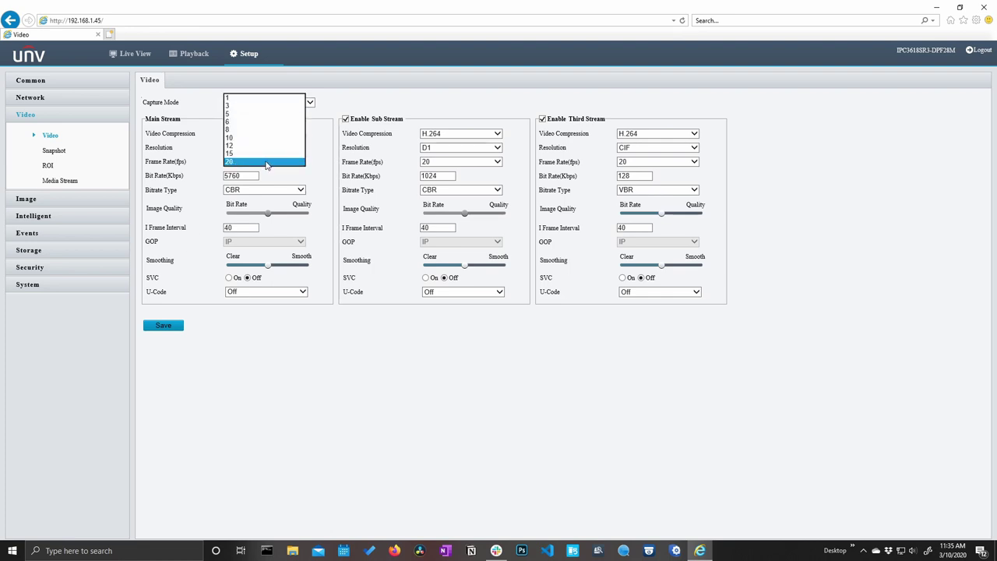
pyautogui.click(267, 162)
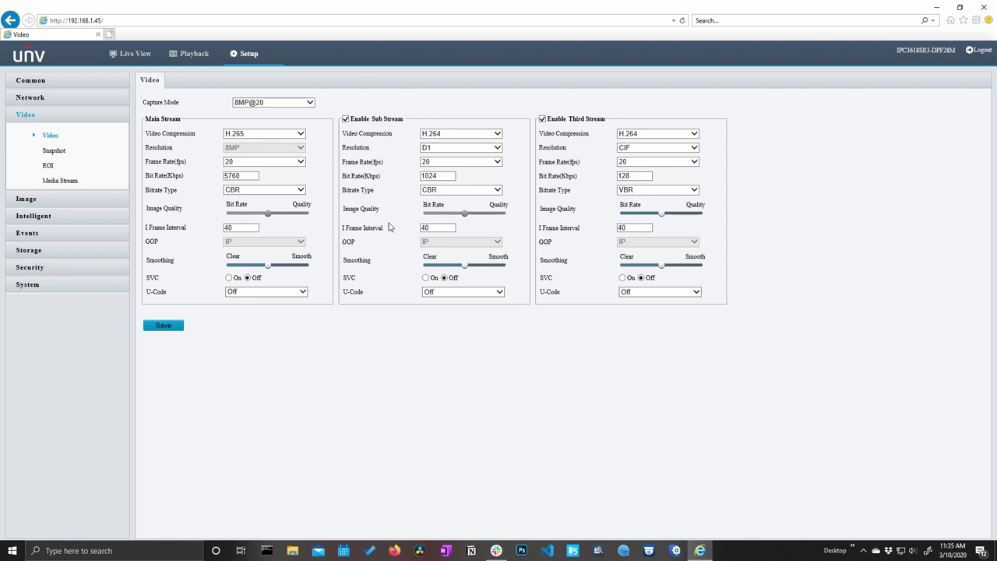
pyautogui.click(542, 119)
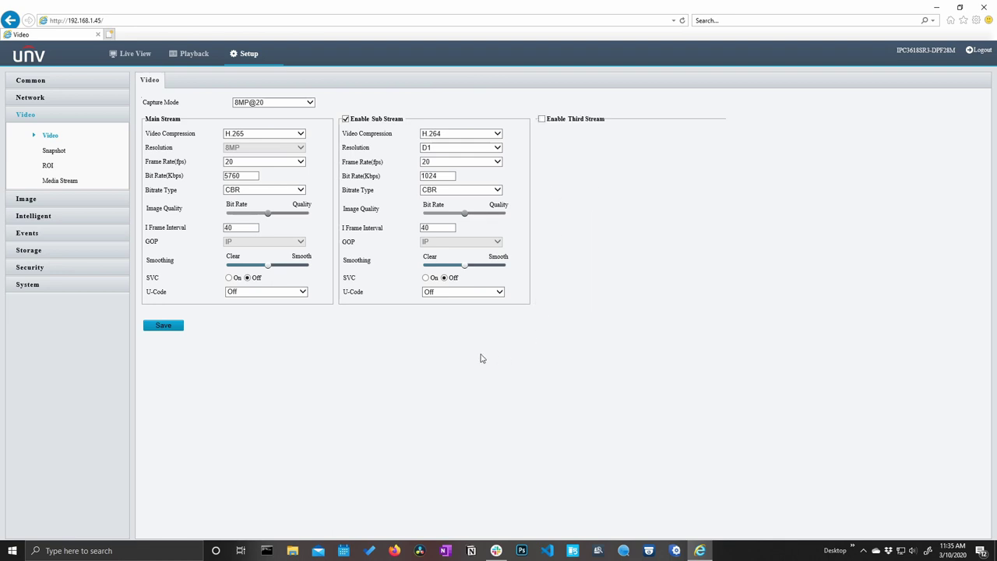
# Set the sub stream to 1080P at 15 fps, save, and view Snapshot settings.
pyautogui.click(434, 149)
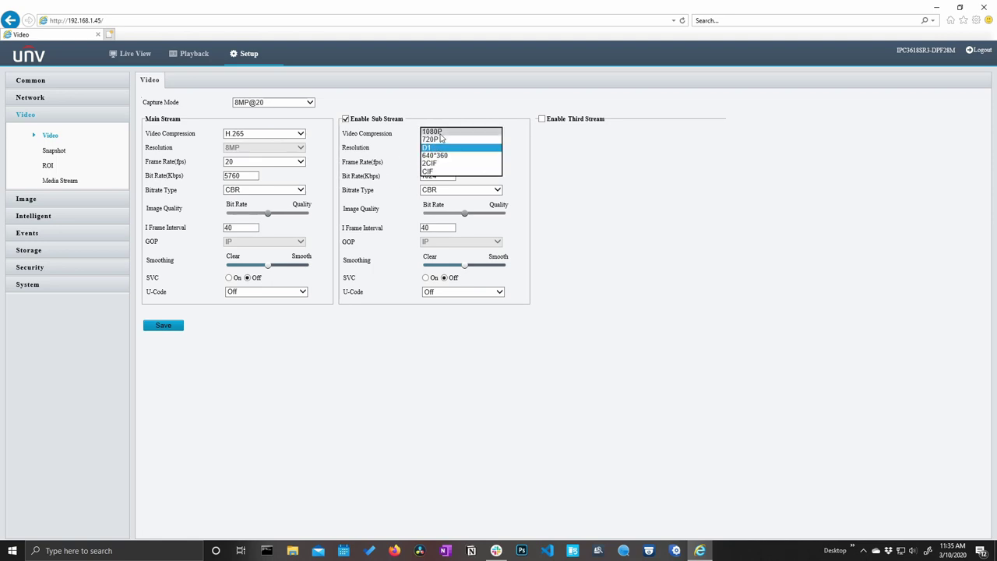
pyautogui.click(432, 132)
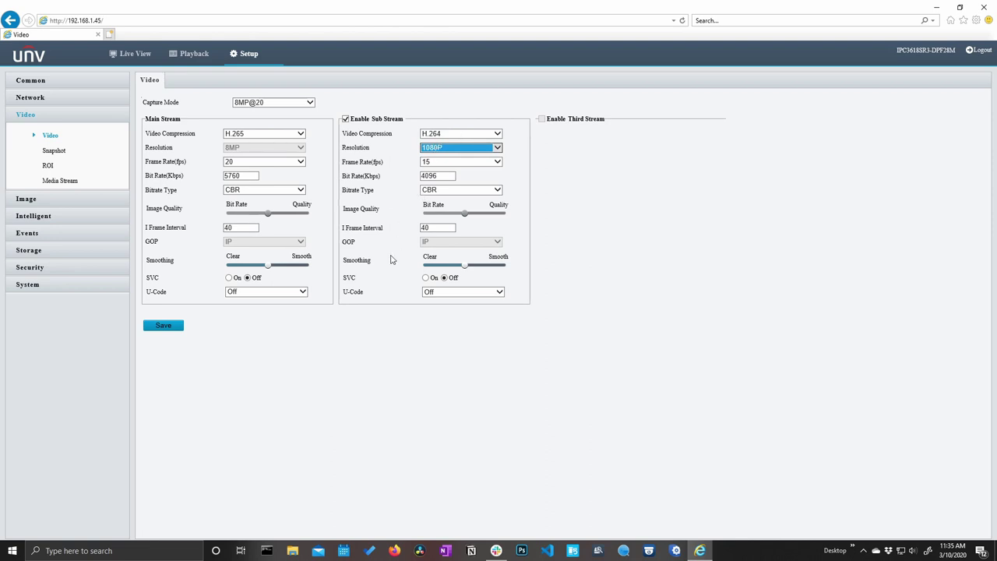
pyautogui.click(430, 163)
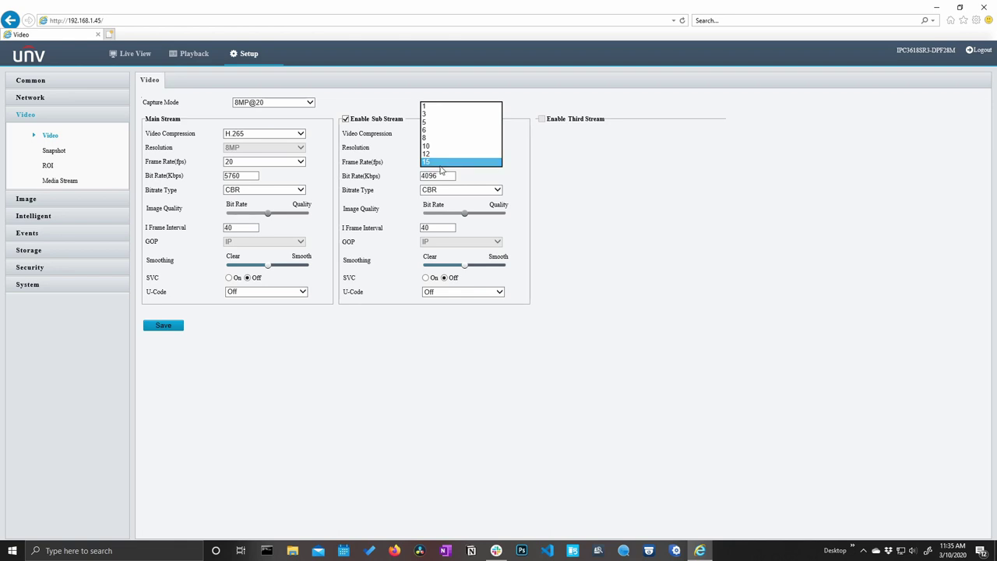
pyautogui.click(448, 165)
pyautogui.click(448, 165)
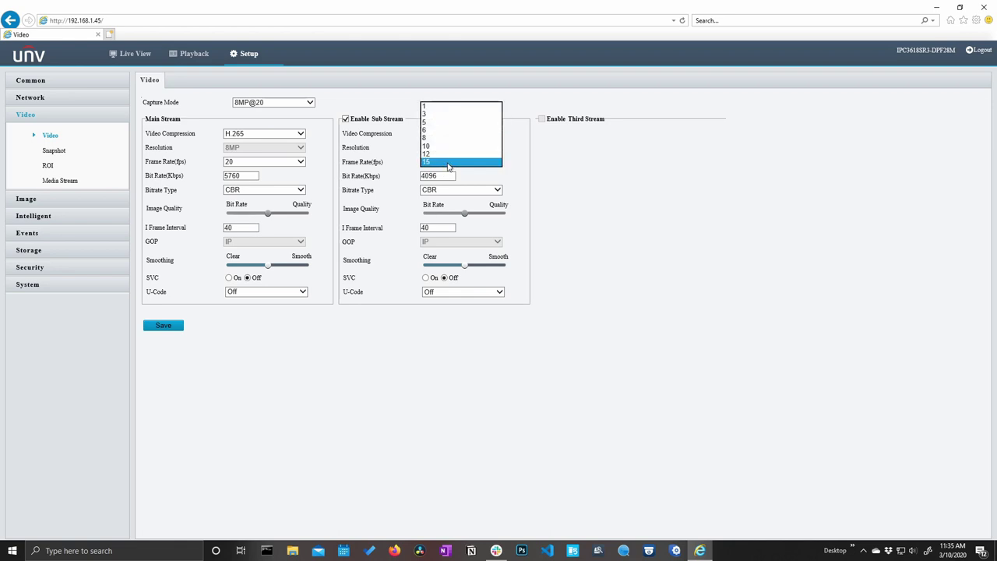
pyautogui.click(448, 163)
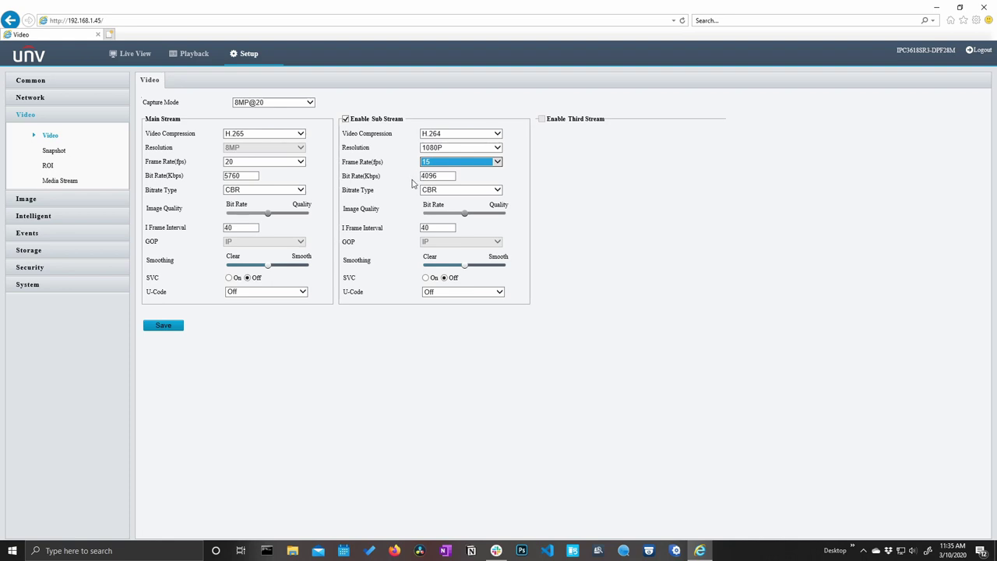
pyautogui.click(163, 326)
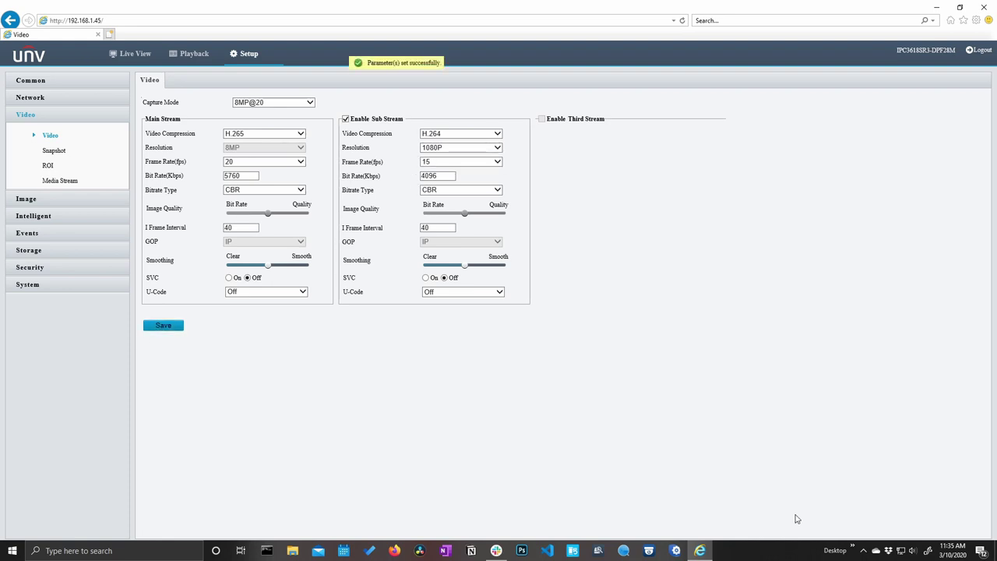
pyautogui.click(62, 152)
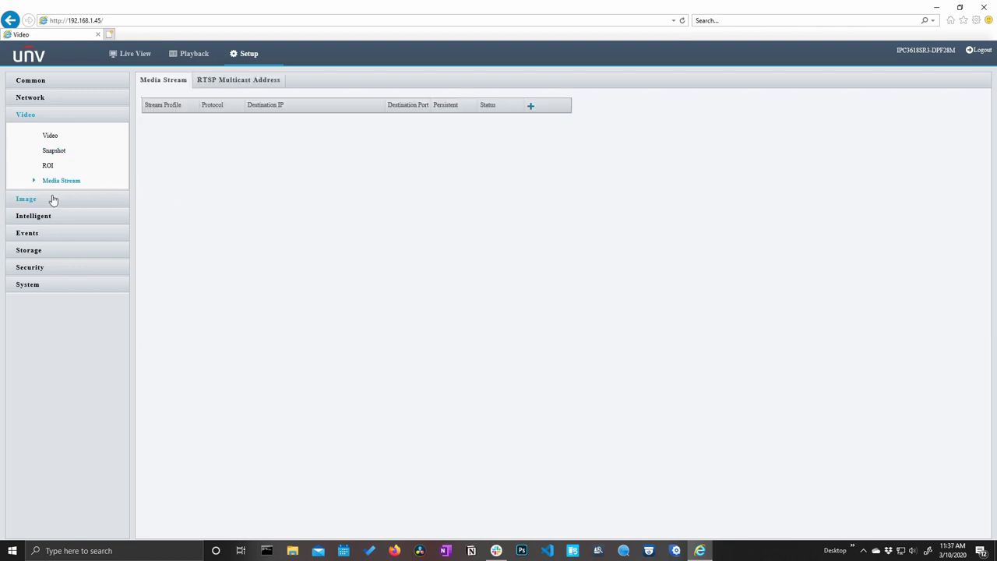
# In Image settings, set brightness 142, saturation 152, contrast 119 and sharpness 136.
pyautogui.click(49, 201)
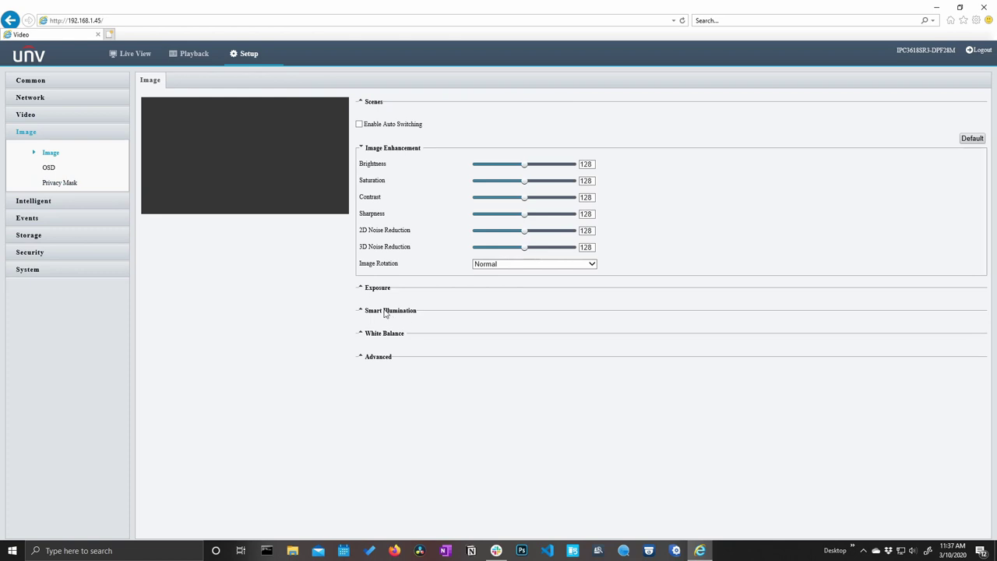
pyautogui.click(531, 181)
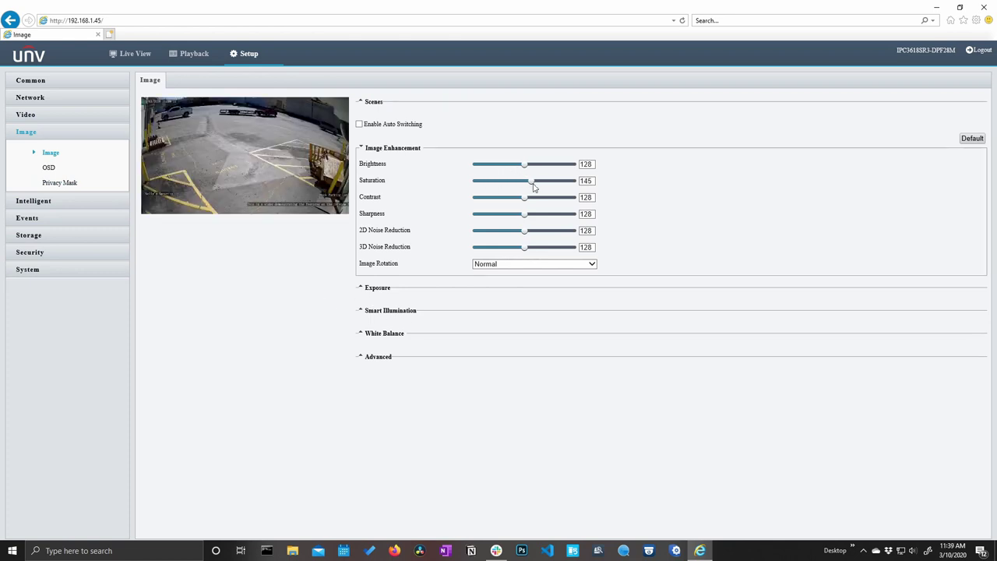
pyautogui.click(528, 165)
pyautogui.click(521, 197)
pyautogui.click(527, 214)
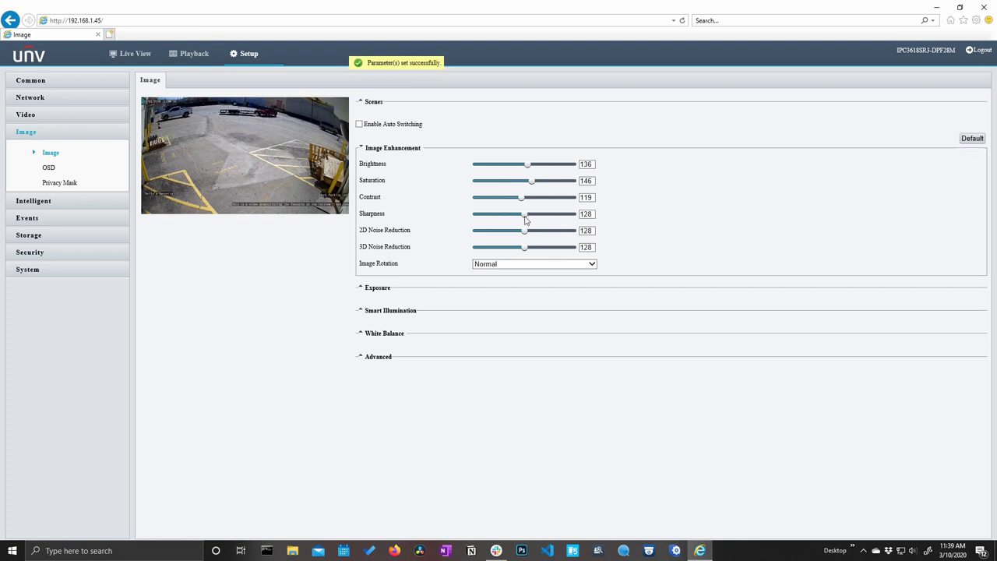
pyautogui.click(532, 165)
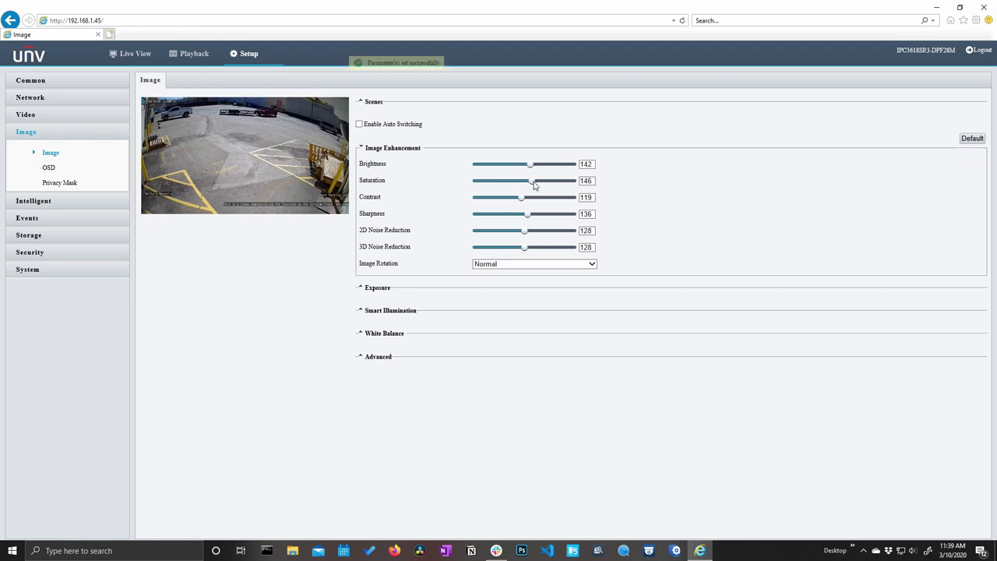
pyautogui.click(534, 181)
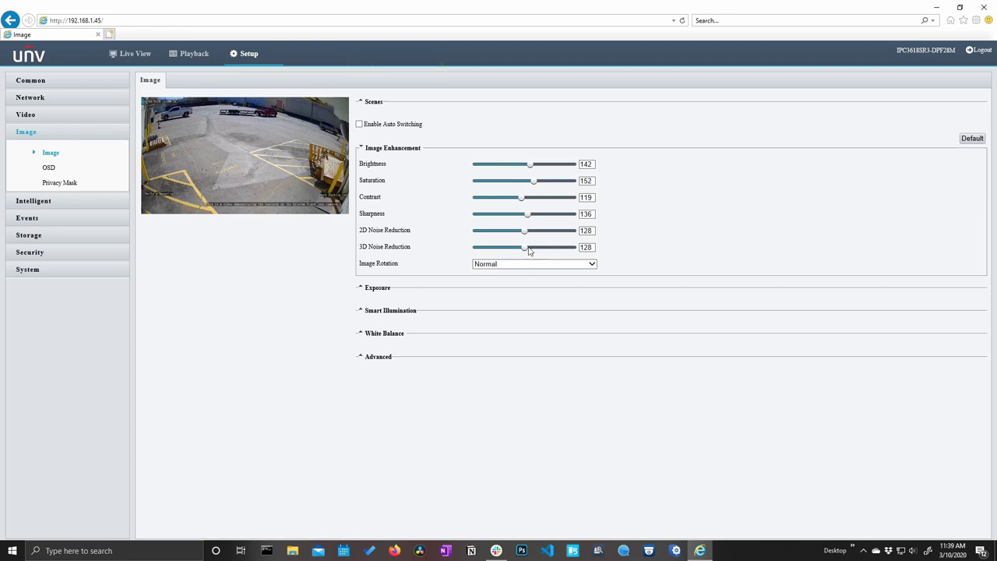
# Turn WDR on under Exposure and add Mask1 over the preview's top-left corner.
pyautogui.click(377, 288)
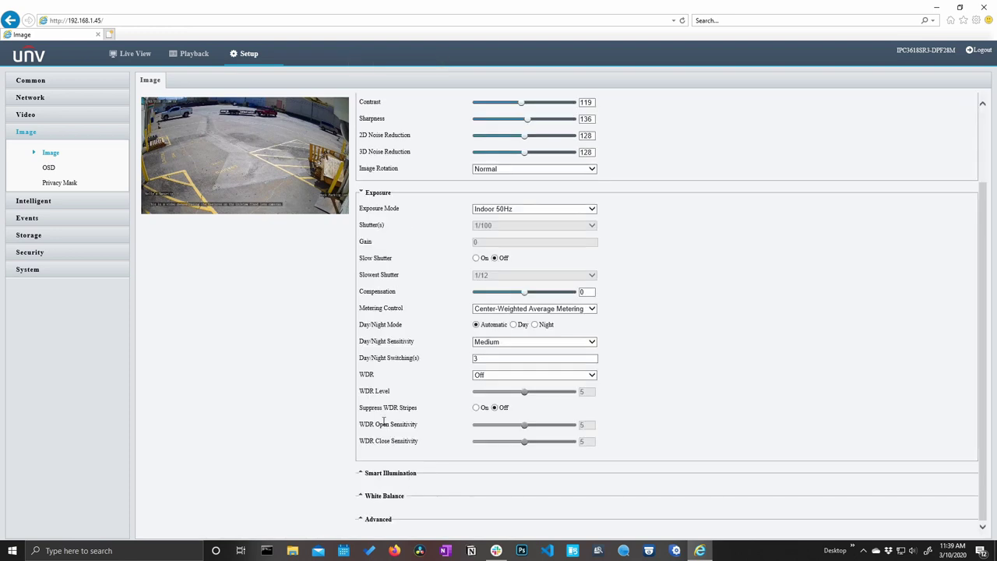
pyautogui.click(484, 378)
pyautogui.click(480, 382)
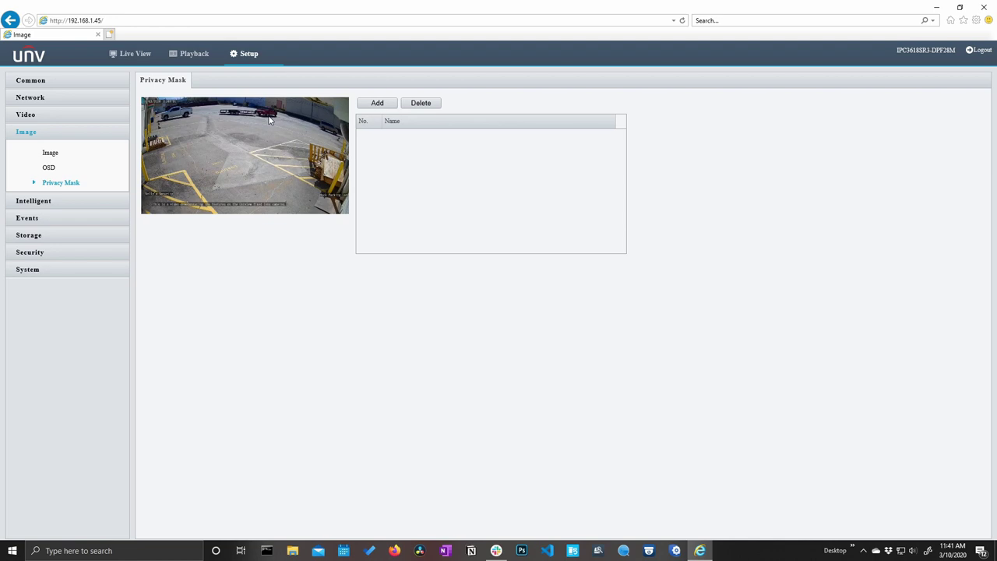
pyautogui.click(376, 104)
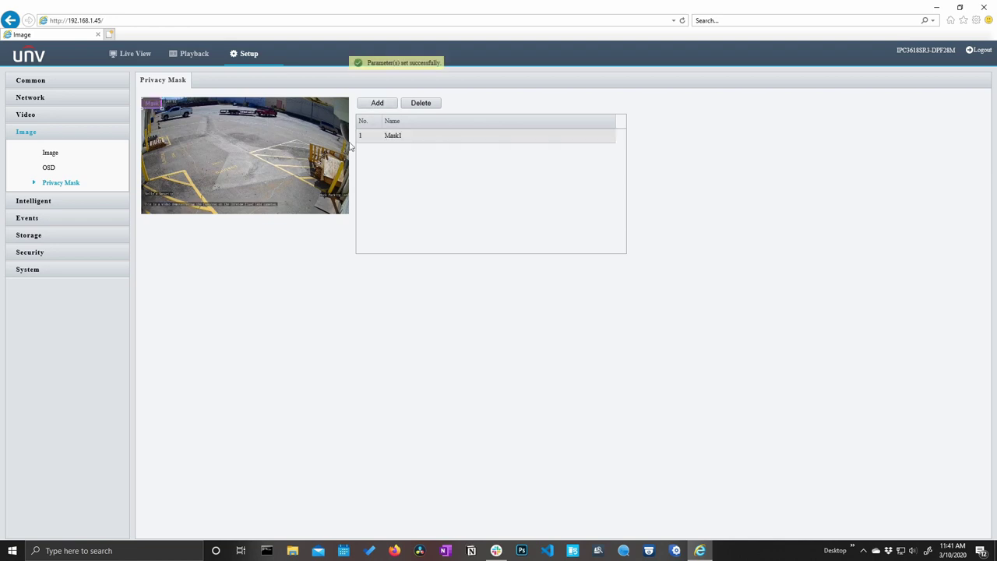
pyautogui.moveTo(204, 127); pyautogui.dragTo(208, 131)
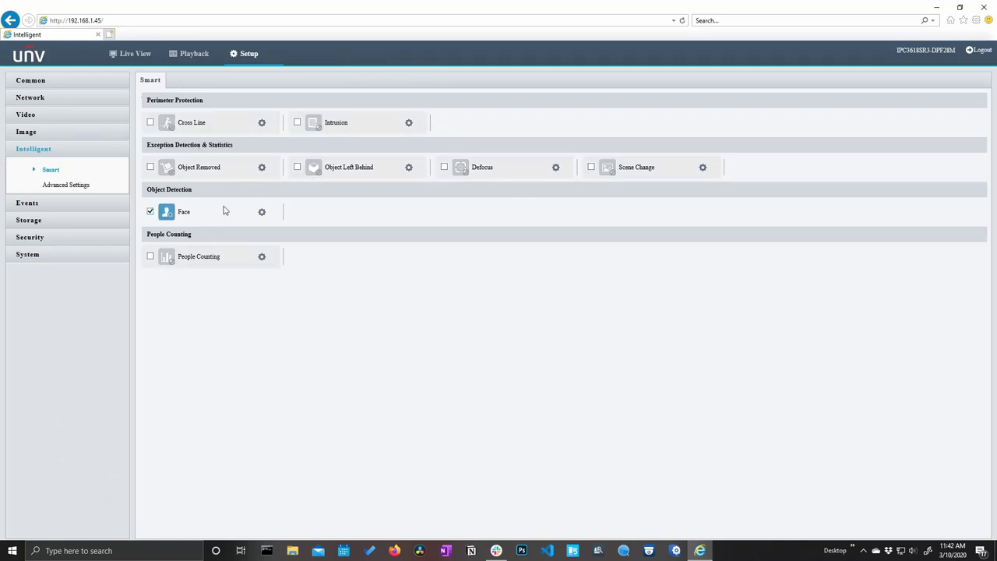
# Untick Face detection and toggle People Counting on then off, leaving all smart events off.
pyautogui.click(151, 213)
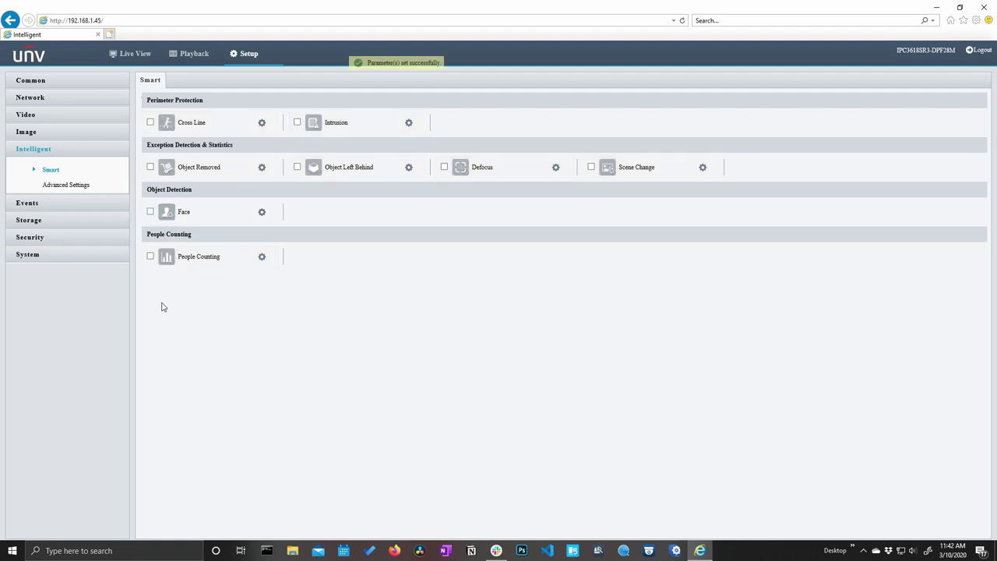
pyautogui.click(150, 258)
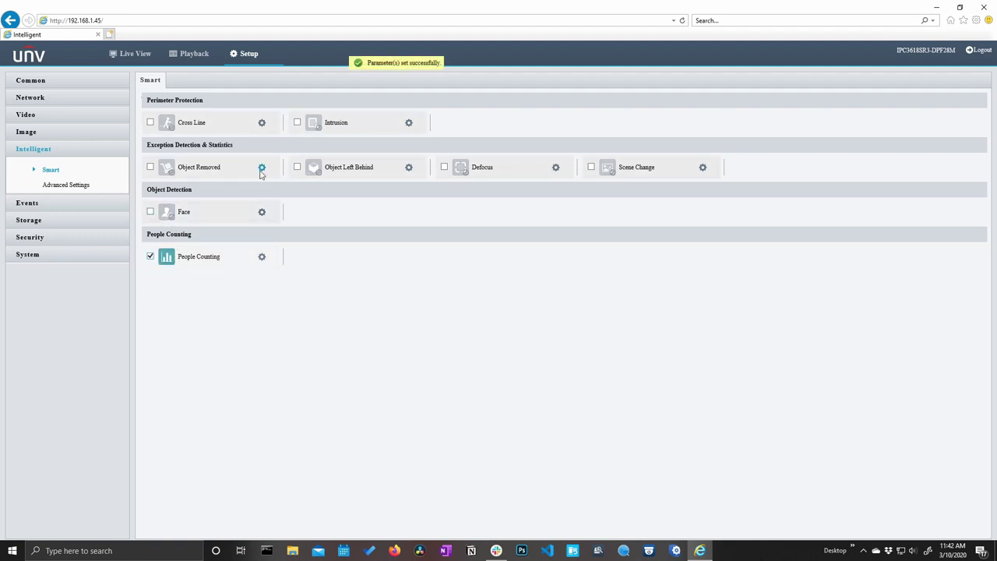
pyautogui.click(151, 256)
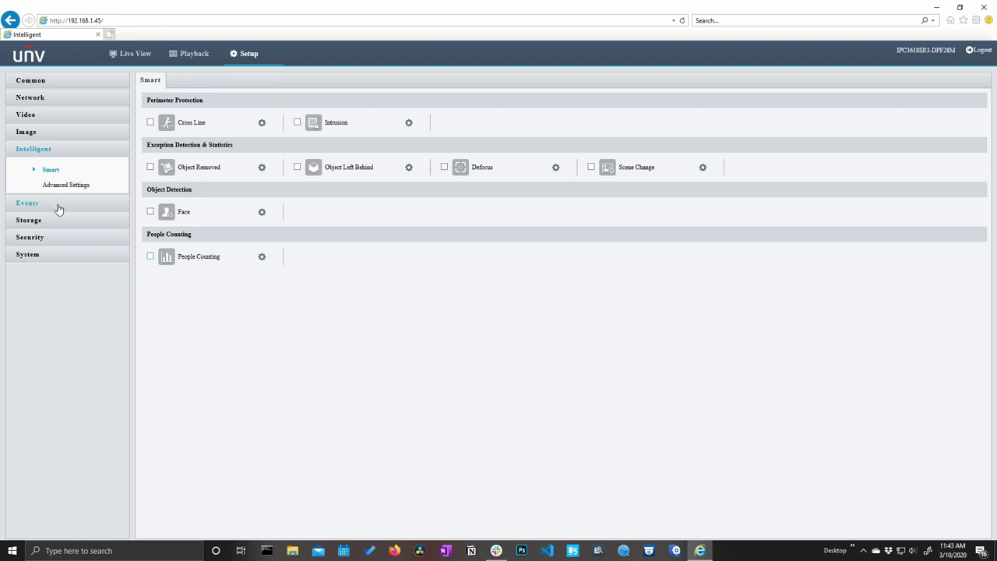
pyautogui.click(63, 211)
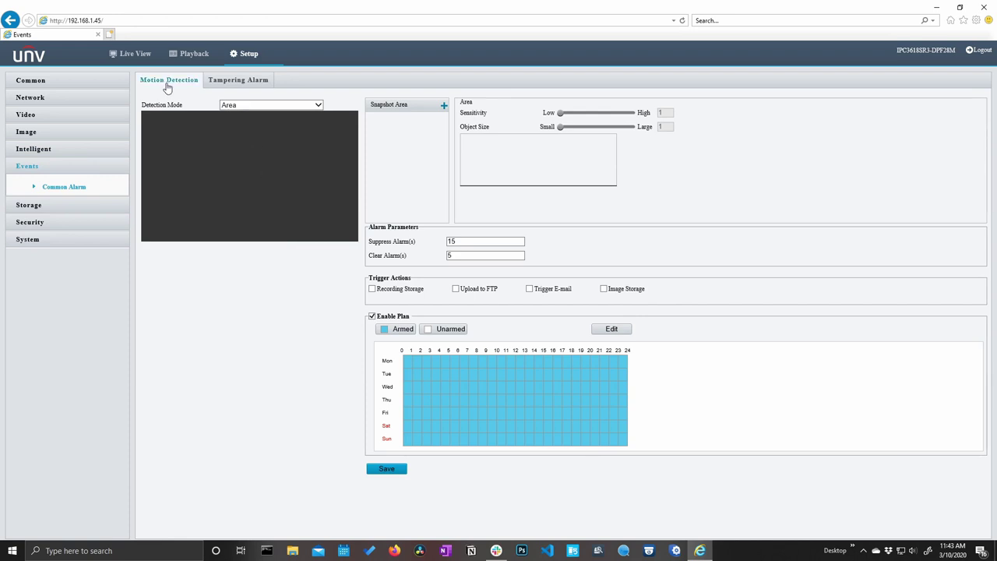
# Add motion detection Area1 and resize it to a small box at the top-left.
pyautogui.click(444, 104)
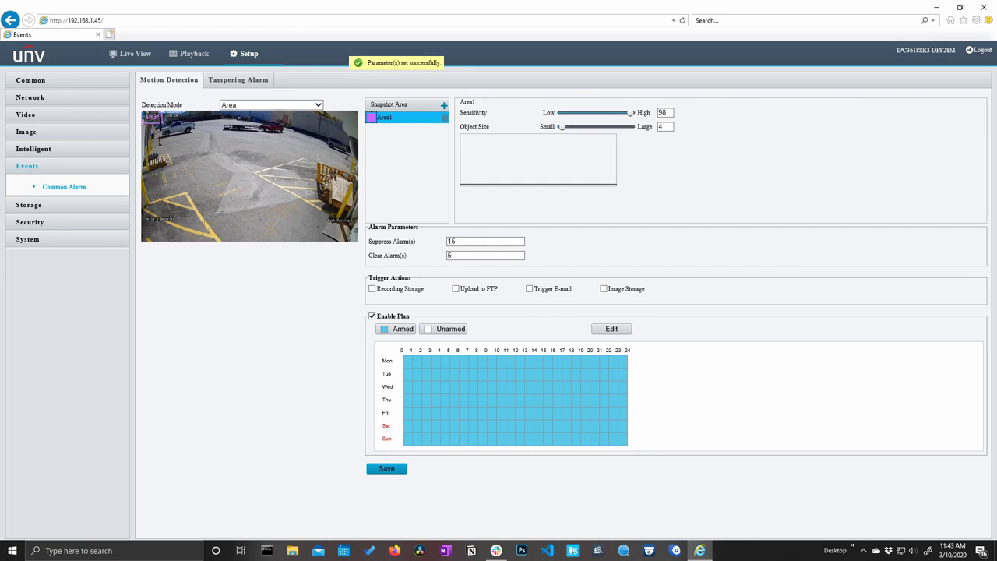
pyautogui.moveTo(153, 117); pyautogui.dragTo(356, 240)
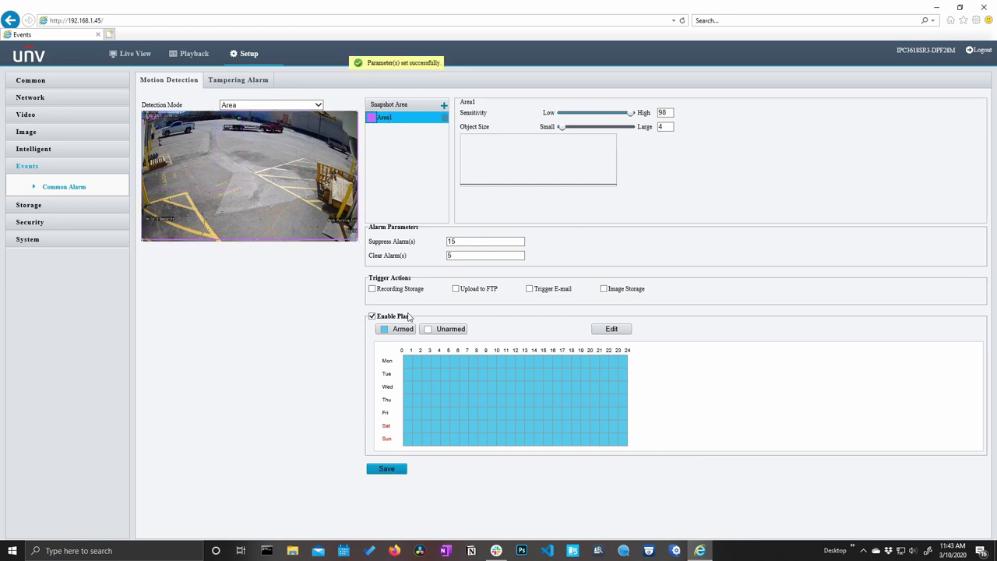
pyautogui.moveTo(356, 239); pyautogui.dragTo(204, 147)
pyautogui.moveTo(142, 113); pyautogui.dragTo(156, 117)
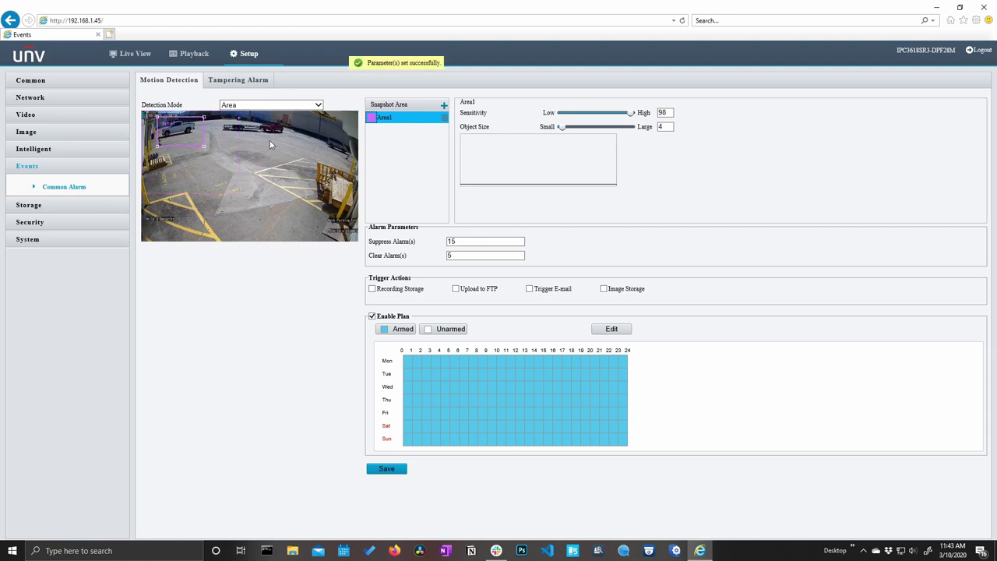
# Switch motion Detection Mode to Grid and clear a block of grid cells.
pyautogui.click(307, 107)
pyautogui.click(304, 114)
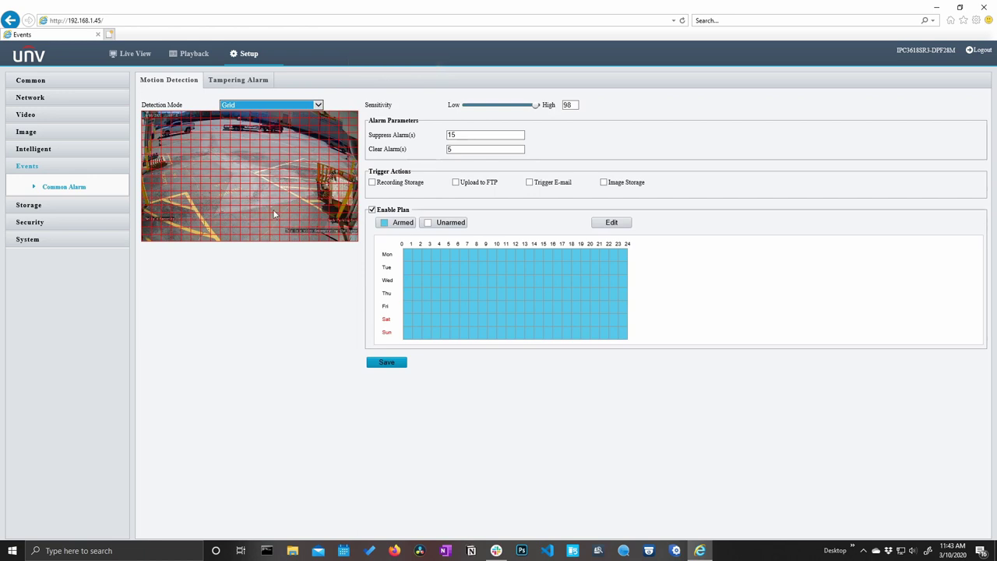
pyautogui.moveTo(269, 211)
pyautogui.mouseDown()
pyautogui.moveTo(181, 147)
pyautogui.moveTo(262, 197)
pyautogui.moveTo(270, 214)
pyautogui.mouseUp()
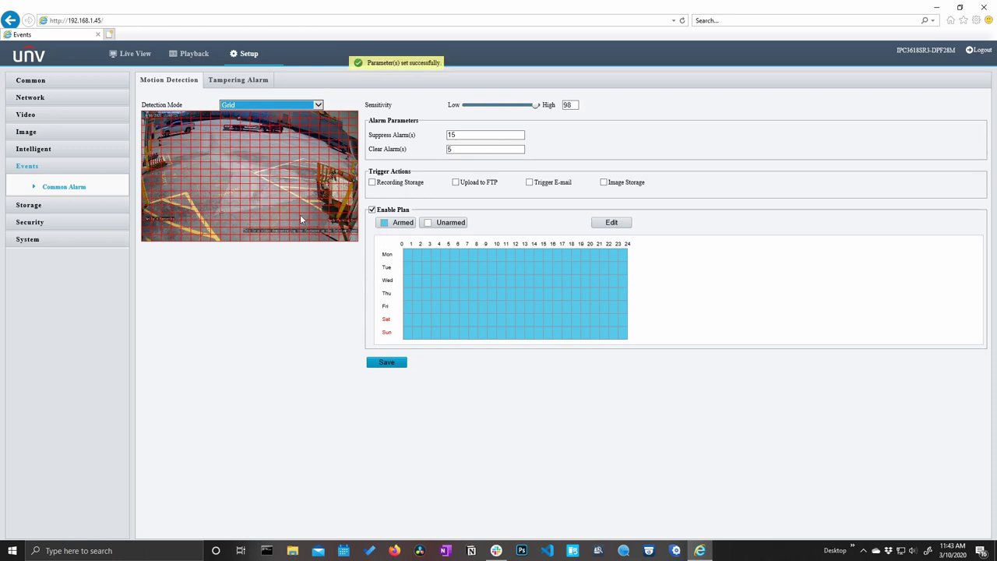
pyautogui.click(117, 204)
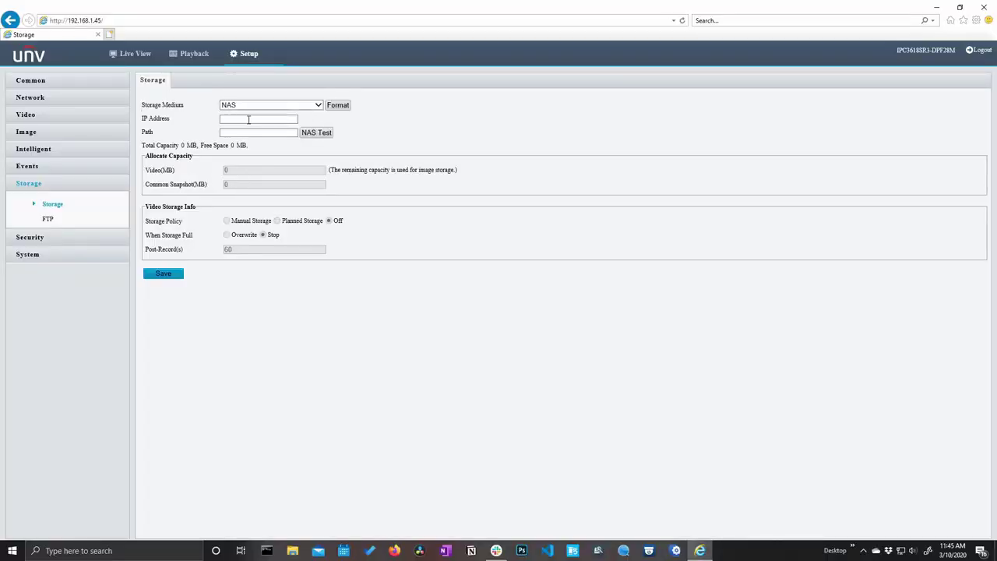
pyautogui.click(318, 107)
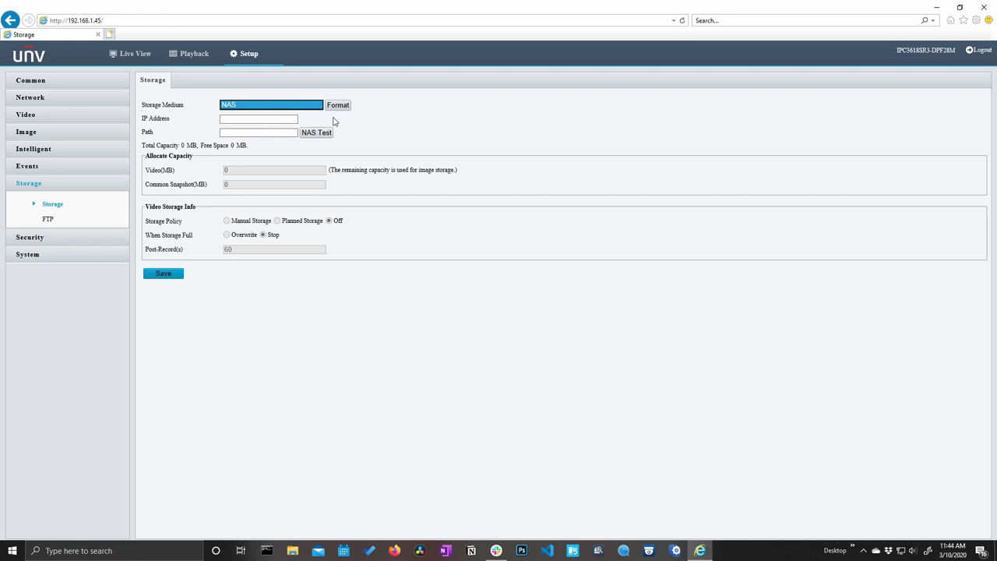
pyautogui.click(334, 121)
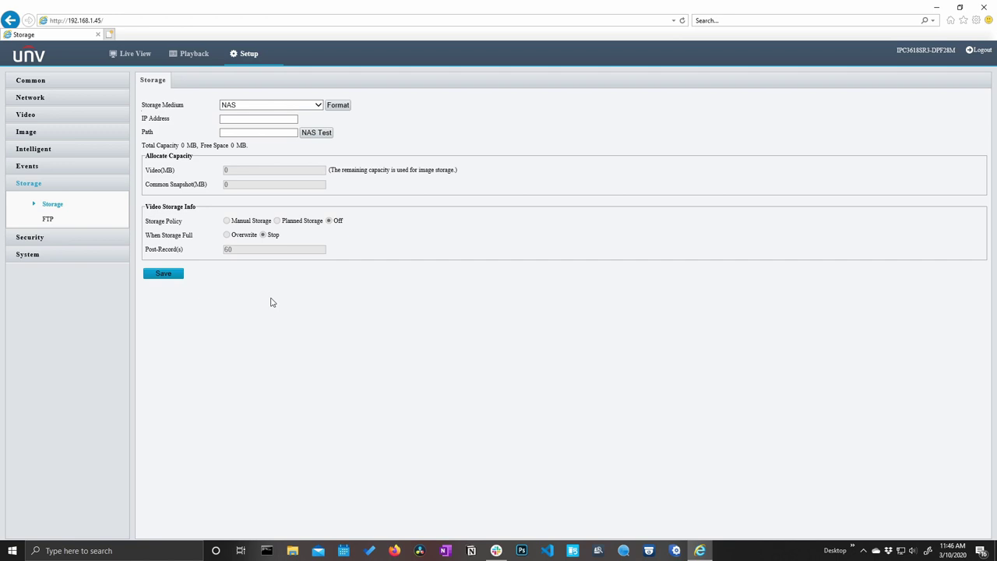
# Go to the FTP settings under Storage.
pyautogui.click(49, 220)
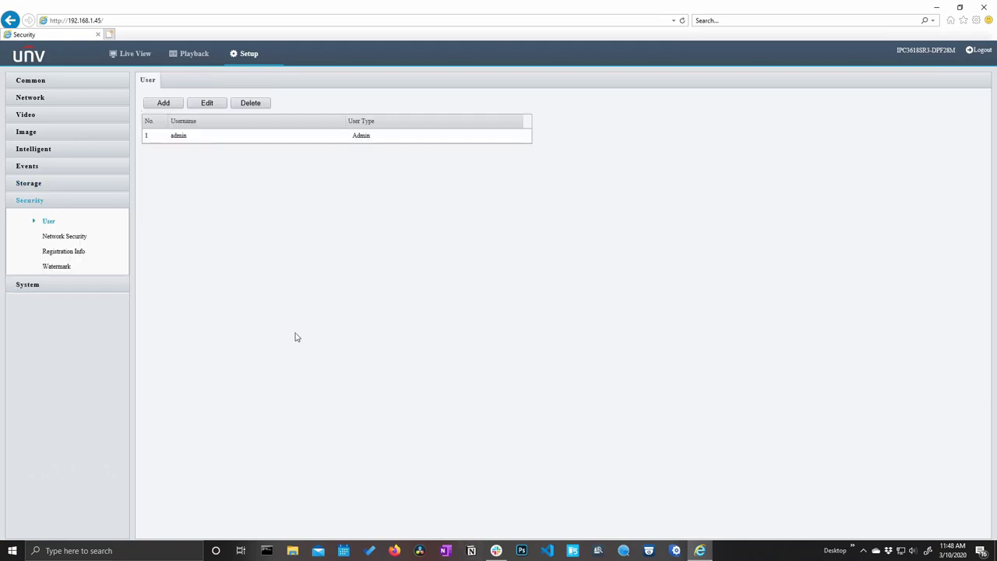
# Go to the System Maintenance page.
pyautogui.click(78, 288)
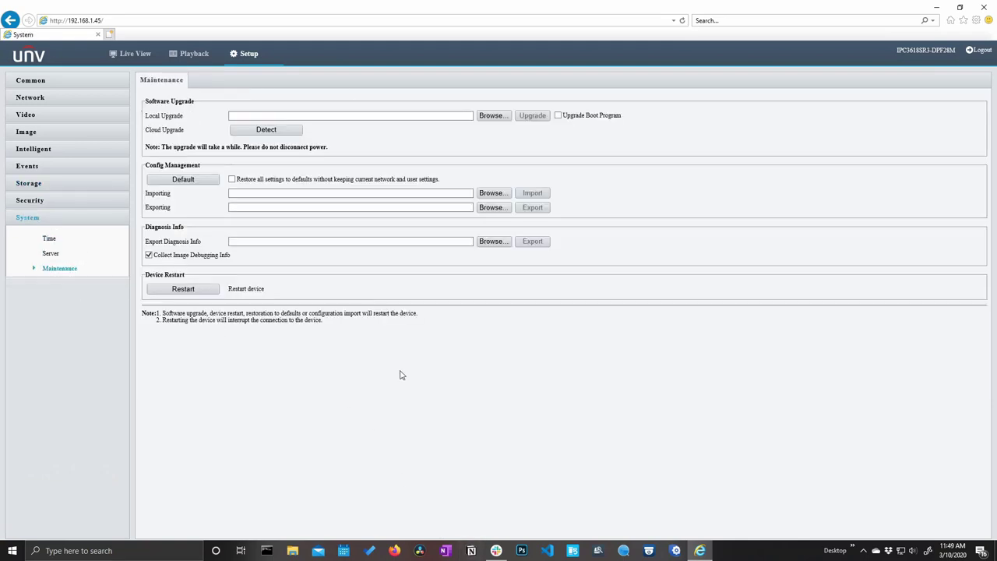